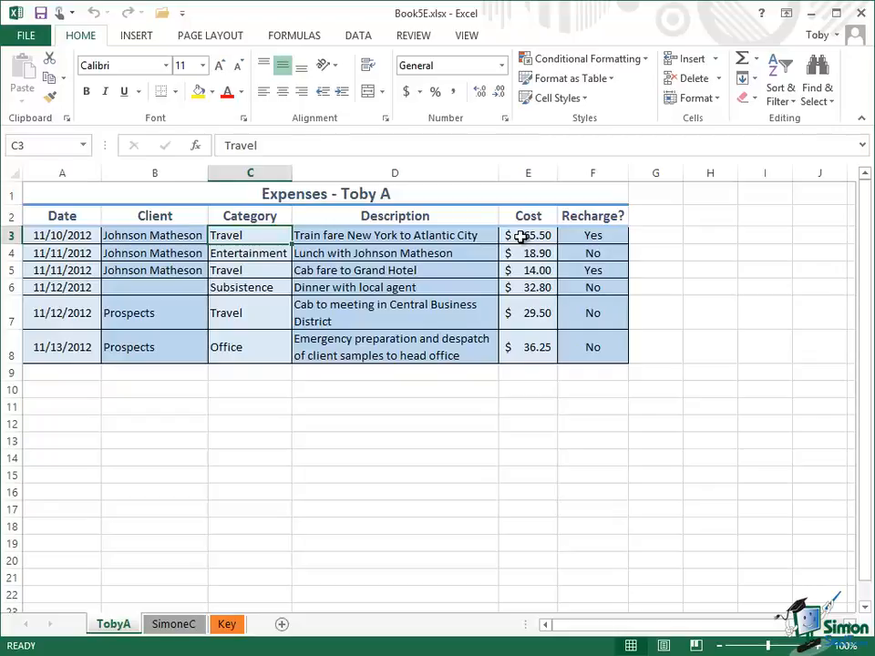
Total the Cost values from E3 to E8 in cell E9 with AutoSum, and undo the sum
click(521, 236)
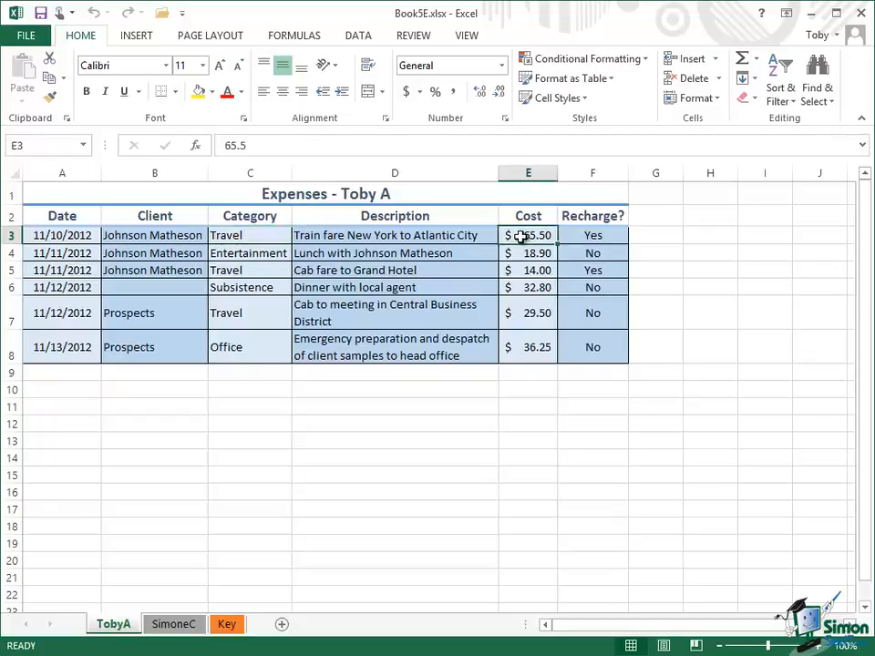
drag(520, 235, 520, 373)
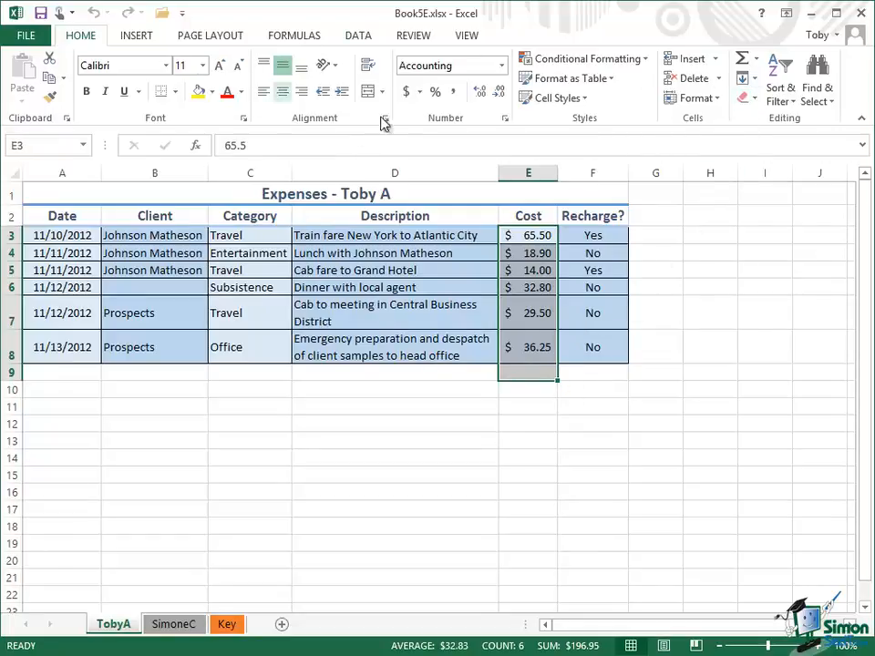
click(744, 61)
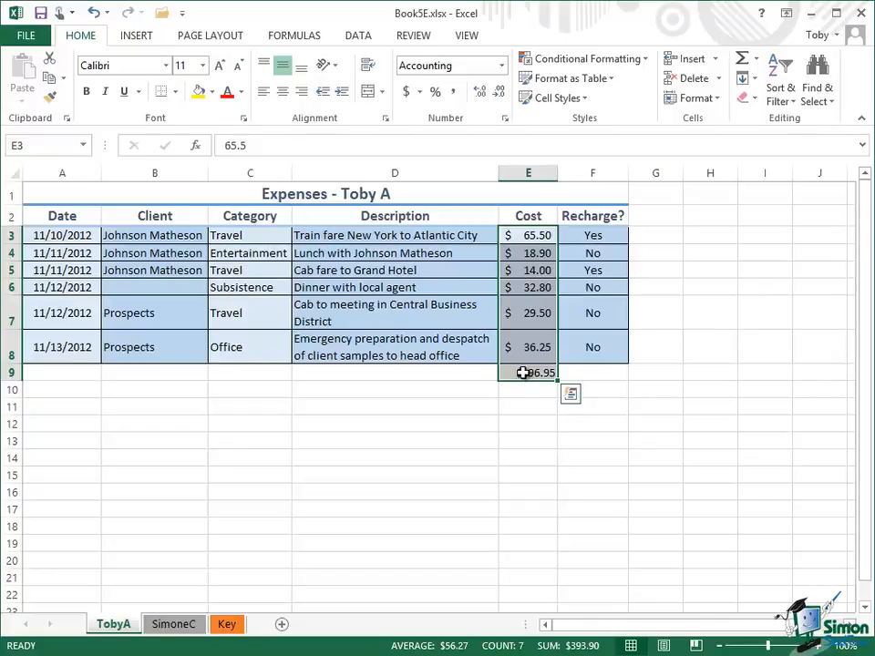
click(522, 373)
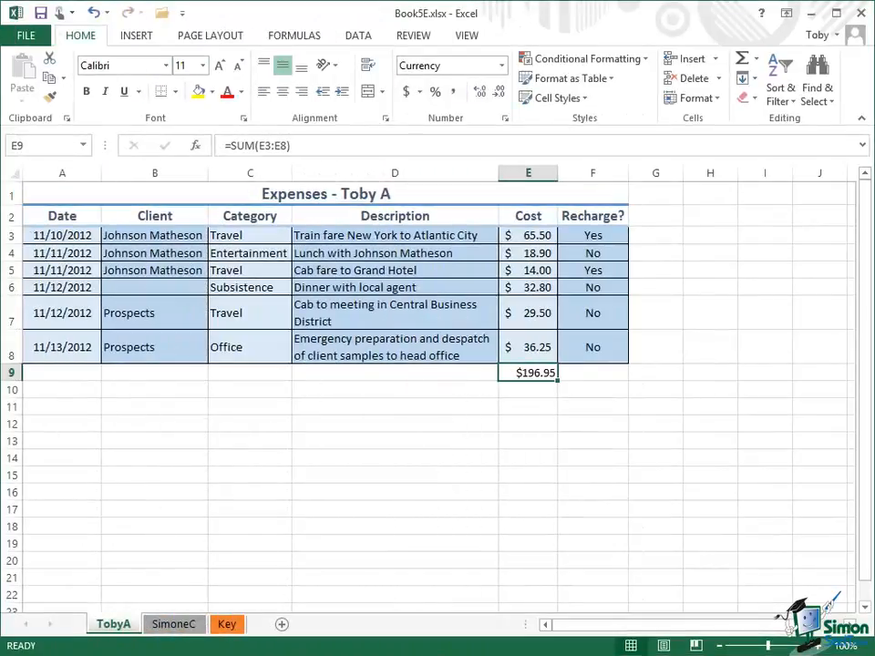
click(94, 16)
click(91, 13)
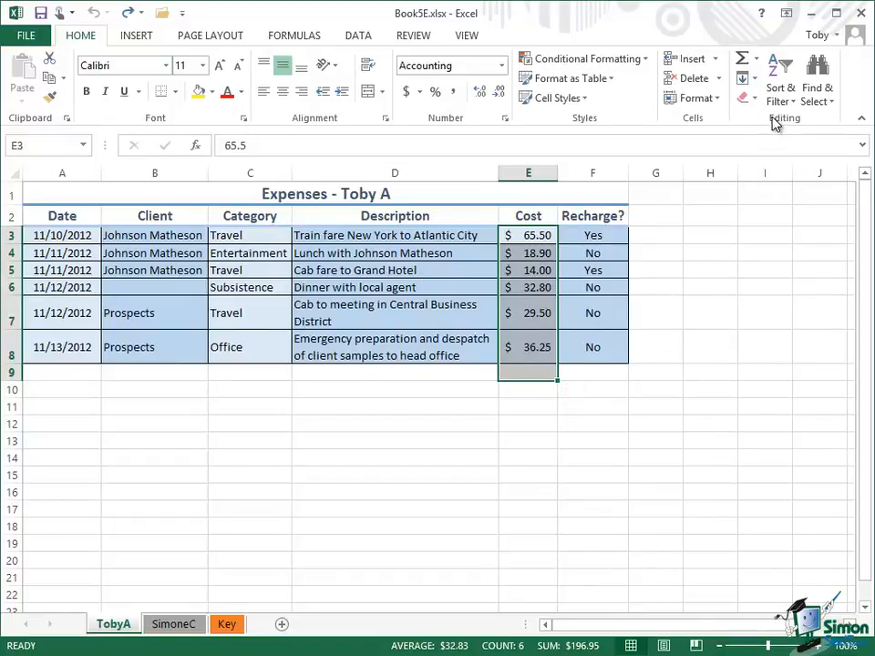
Insert the maximum of the Cost values in cell E9 with the Max function, and undo it
click(757, 61)
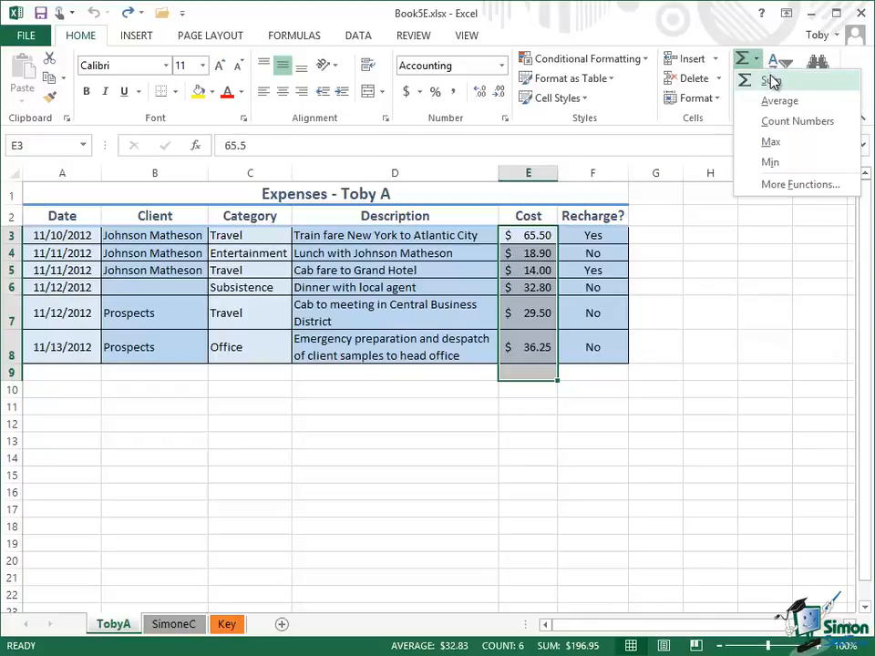
click(771, 143)
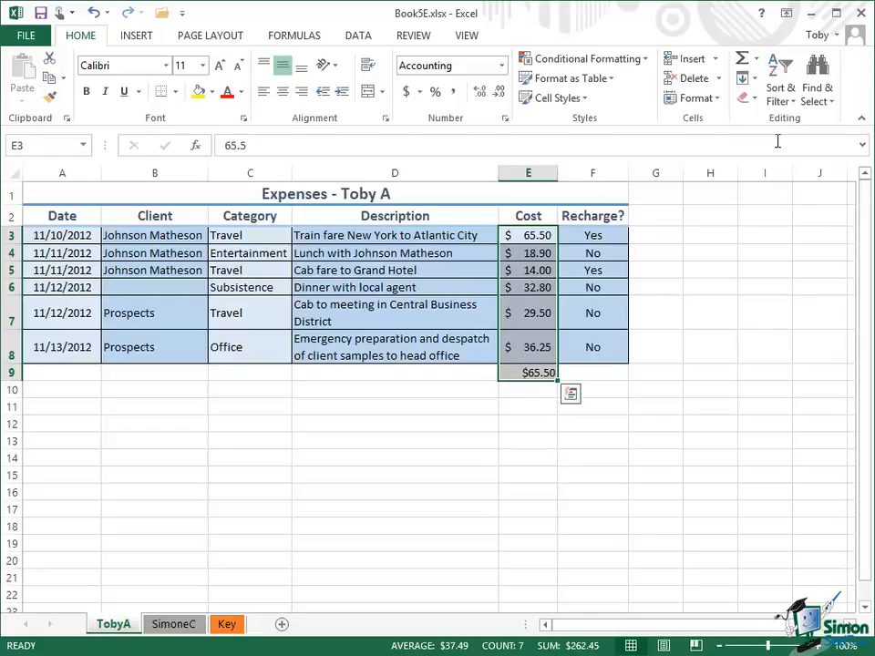
click(537, 373)
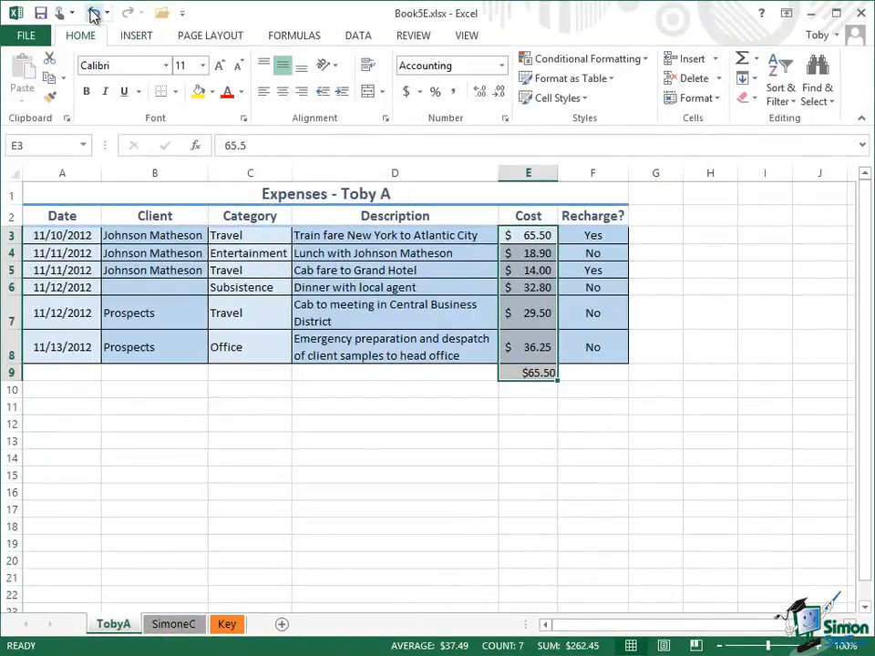
click(93, 13)
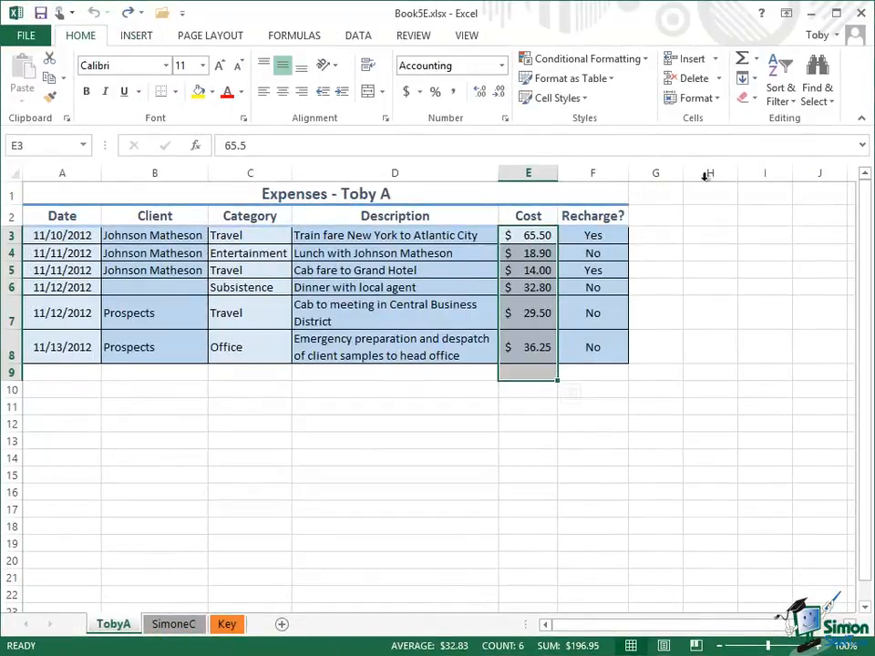
Open Insert Function for the selected Cost cells and browse the functions in the Statistical category
click(759, 60)
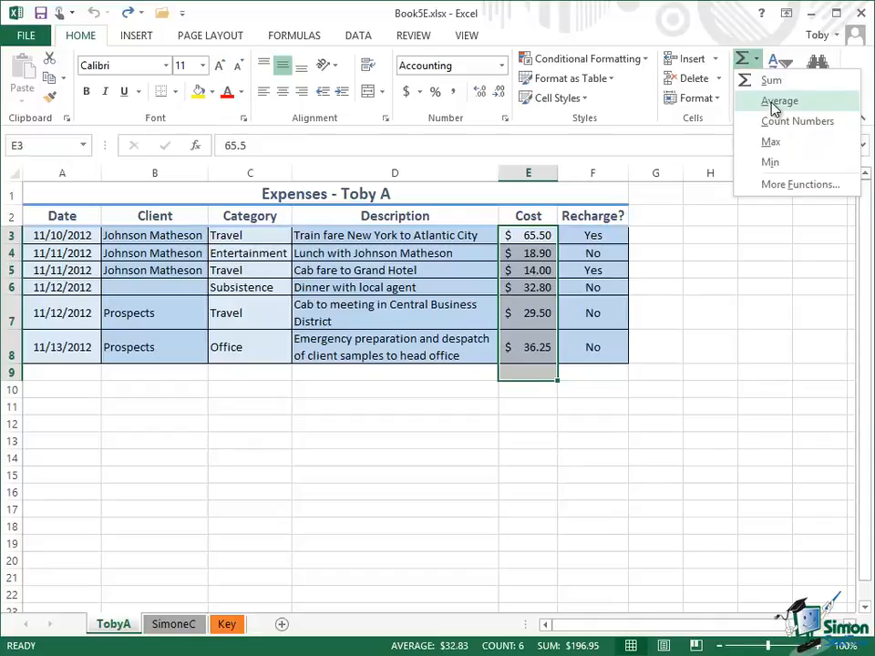
click(776, 185)
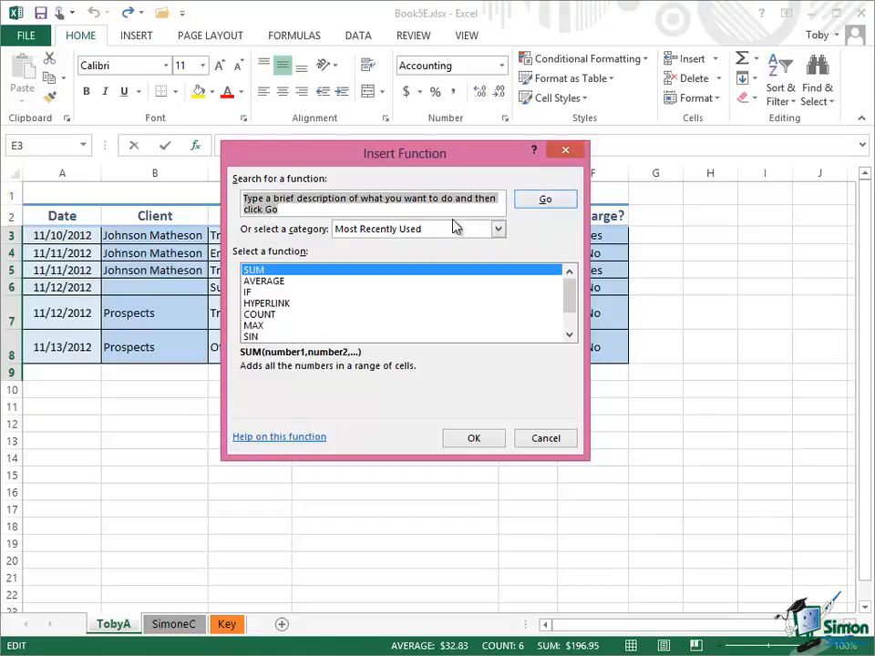
click(498, 230)
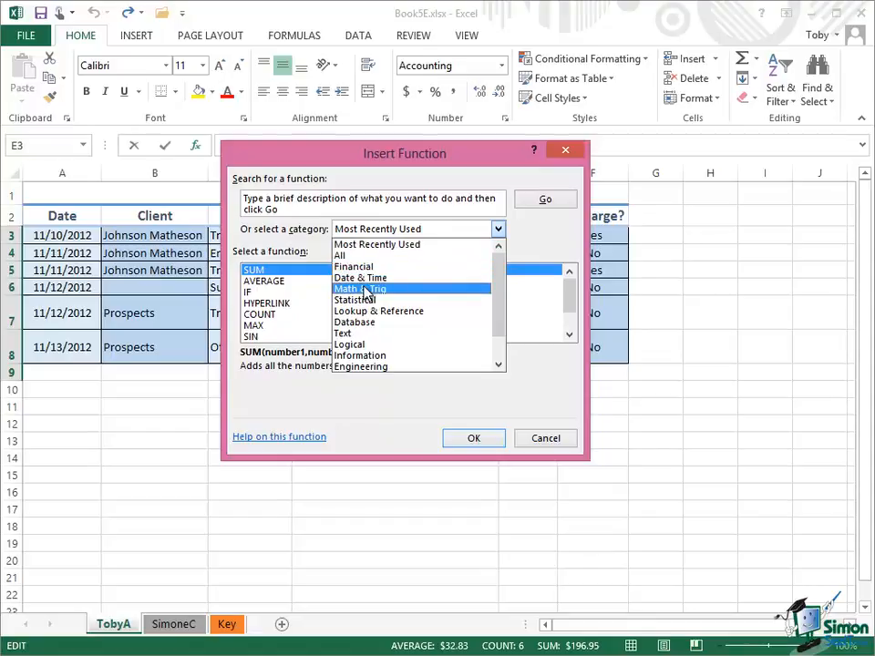
mouse_move(502, 291)
mouse_down()
mouse_move(502, 312)
mouse_move(504, 287)
mouse_up()
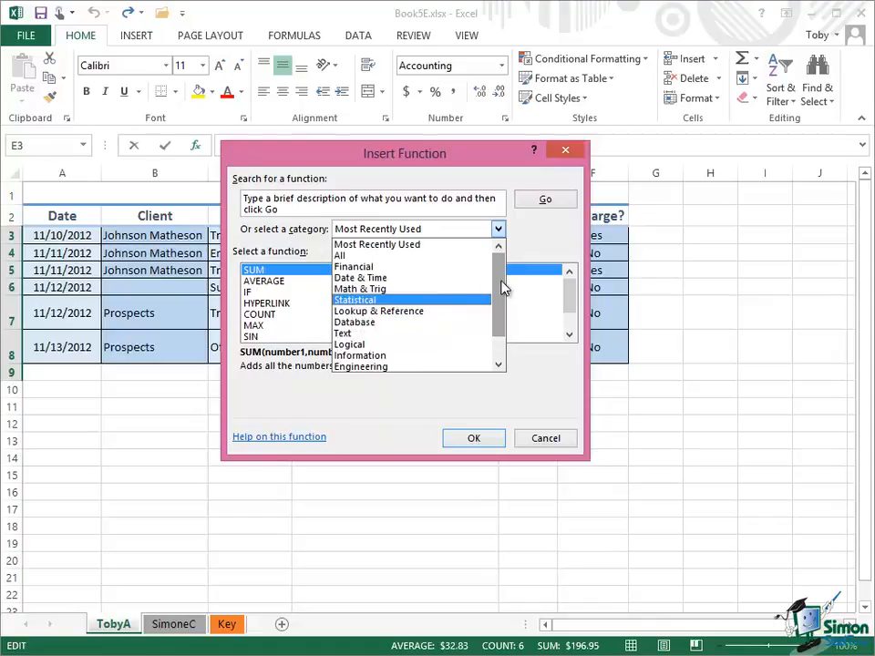
click(387, 301)
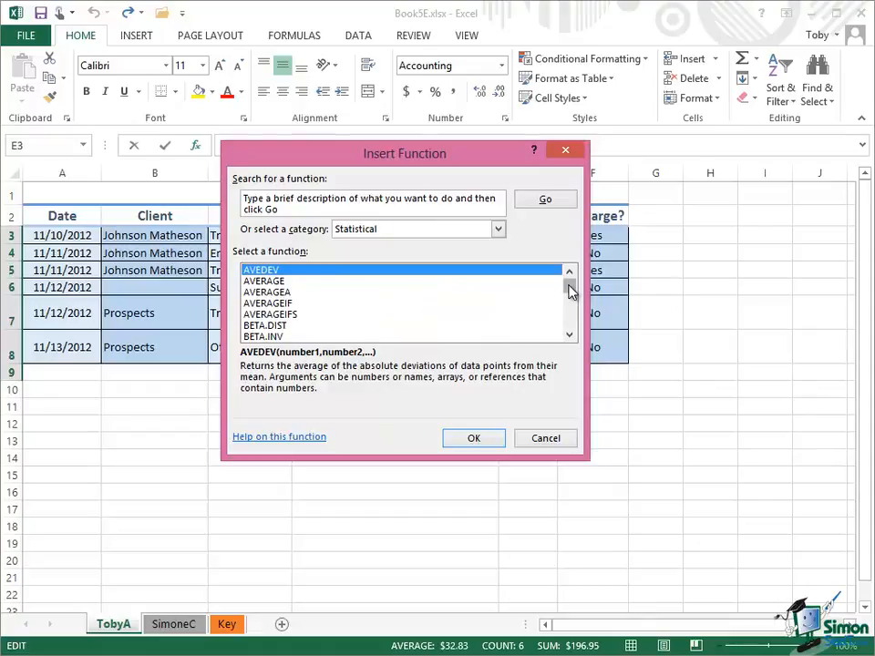
mouse_move(570, 287)
mouse_down()
mouse_move(572, 336)
mouse_move(570, 284)
mouse_up()
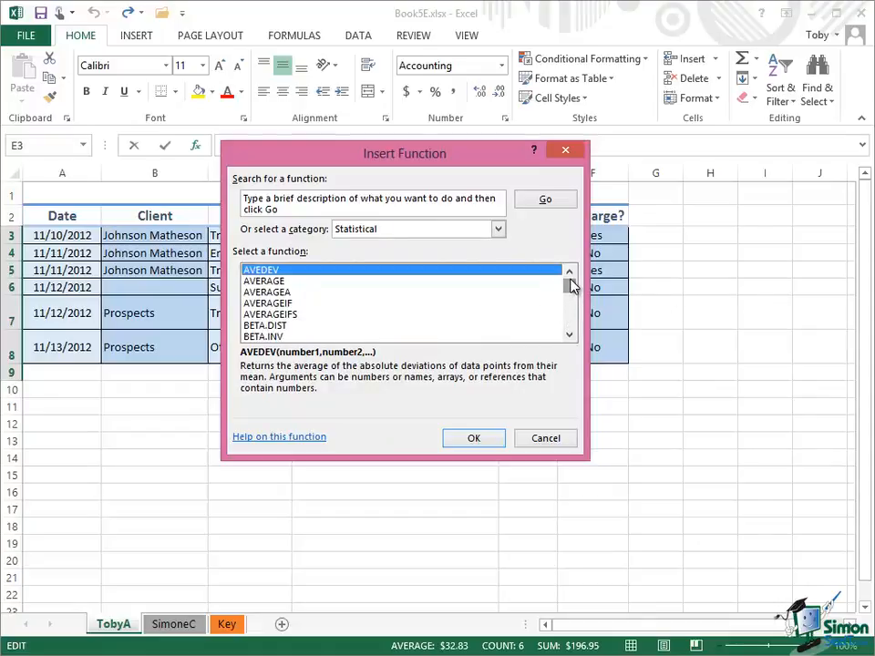
Replace the placeholder text in the function search with "median" and run the search
click(292, 210)
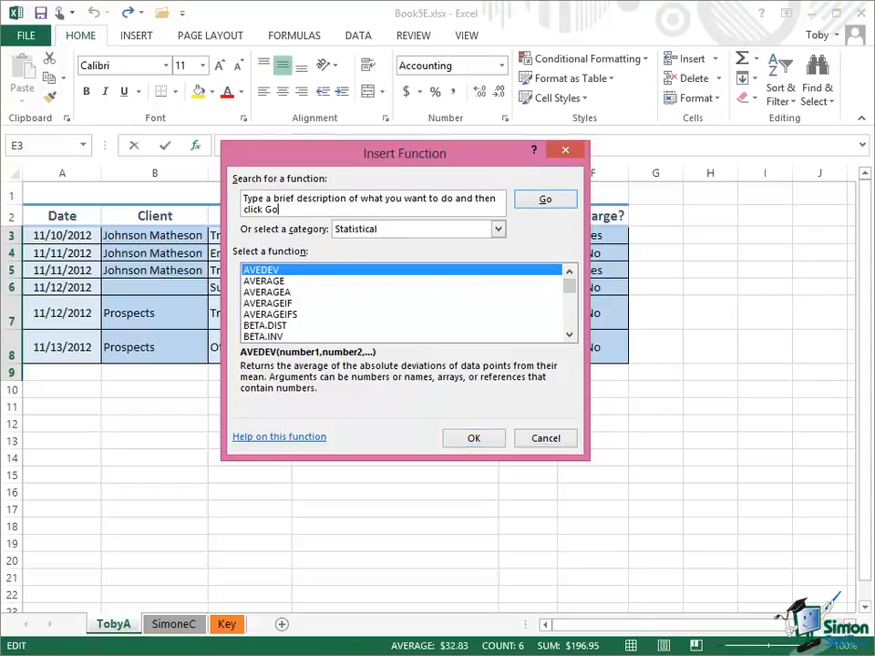
key(BackSpace)
key(BackSpace)
key(BackSpace)
key(BackSpace)
key(BackSpace)
key(BackSpace)
key(BackSpace)
key(BackSpace)
key(BackSpace)
key(BackSpace)
key(BackSpace)
key(BackSpace)
key(BackSpace)
key(BackSpace)
key(BackSpace)
key(BackSpace)
key(BackSpace)
key(BackSpace)
key(BackSpace)
key(BackSpace)
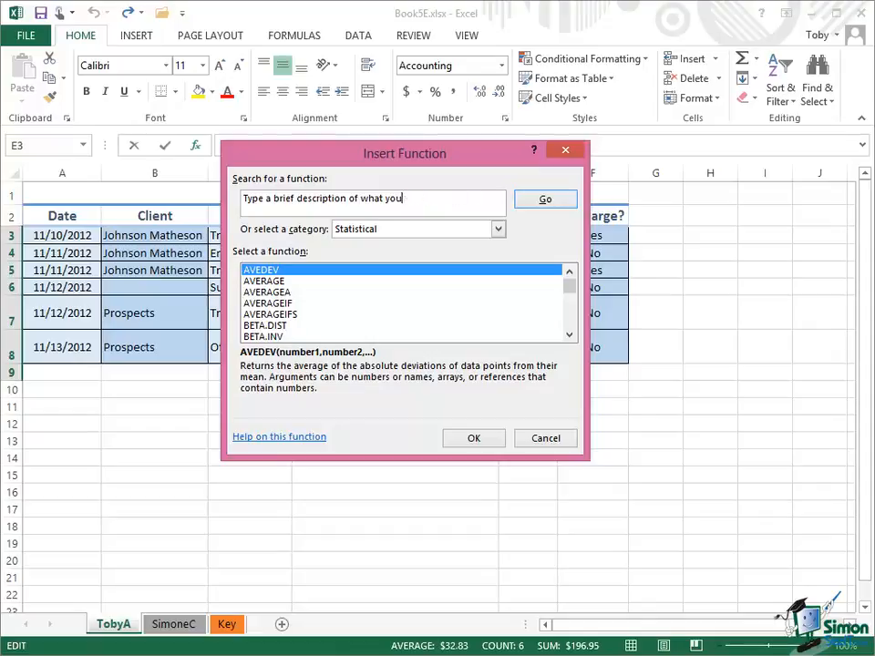
key(BackSpace)
key(BackSpace)
key(BackSpace)
key(BackSpace)
key(BackSpace)
key(BackSpace)
key(BackSpace)
key(BackSpace)
key(BackSpace)
key(BackSpace)
key(BackSpace)
key(BackSpace)
key(BackSpace)
key(BackSpace)
key(BackSpace)
key(BackSpace)
key(BackSpace)
key(BackSpace)
key(BackSpace)
key(BackSpace)
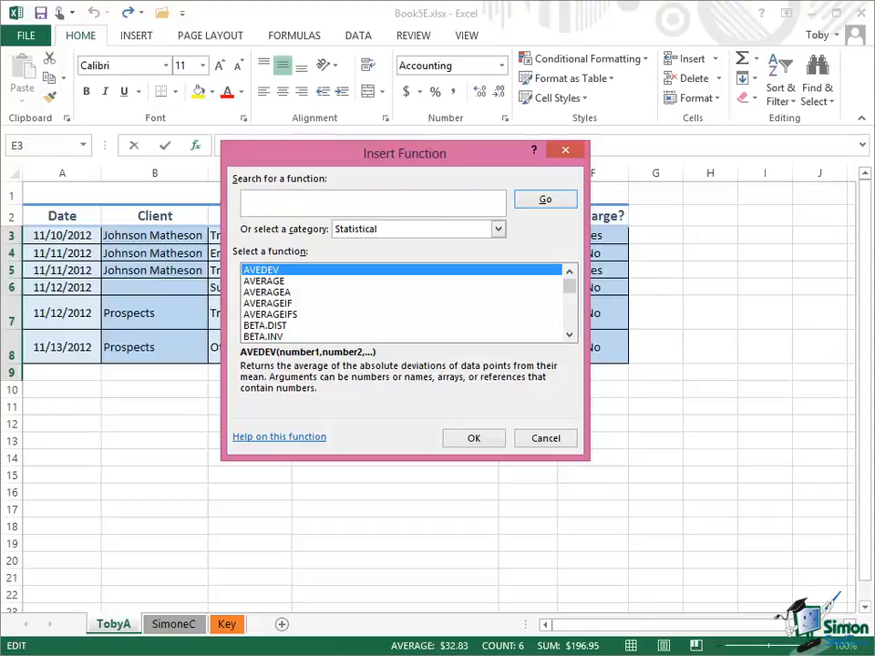
text(median)
click(544, 204)
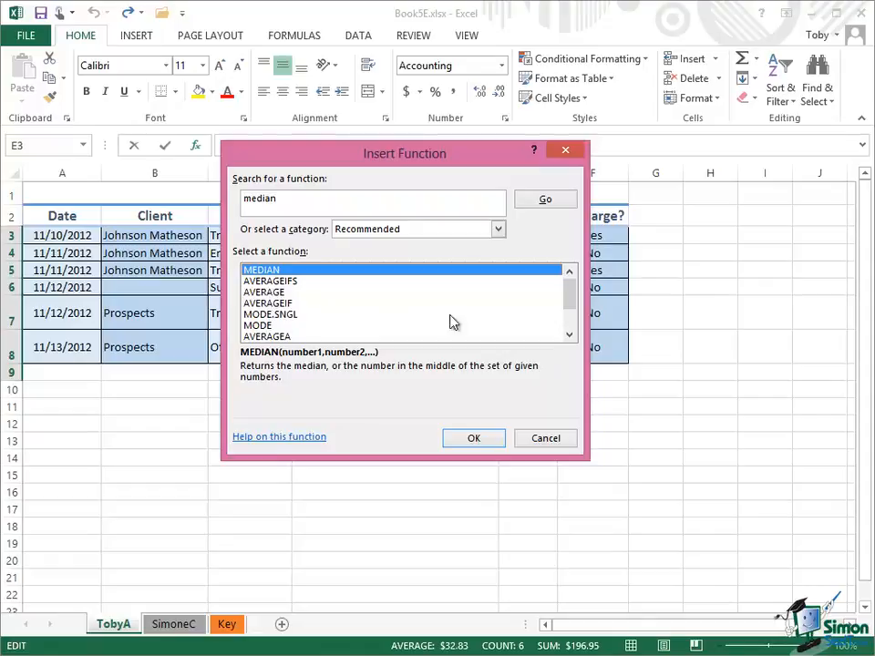
Look through the recommended functions for the median search and close Insert Function without inserting one
click(568, 335)
click(568, 334)
click(569, 334)
click(569, 334)
click(568, 334)
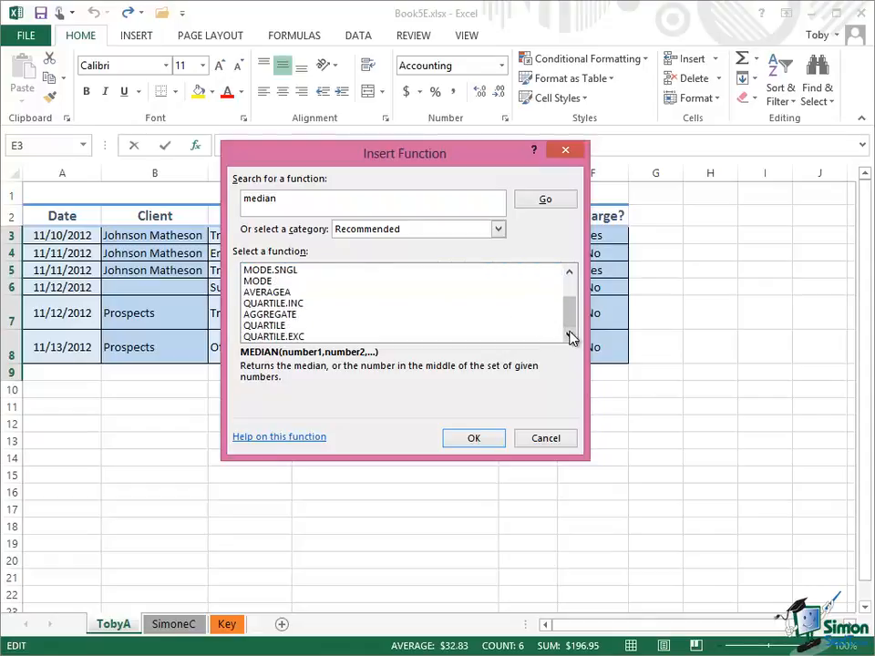
click(569, 272)
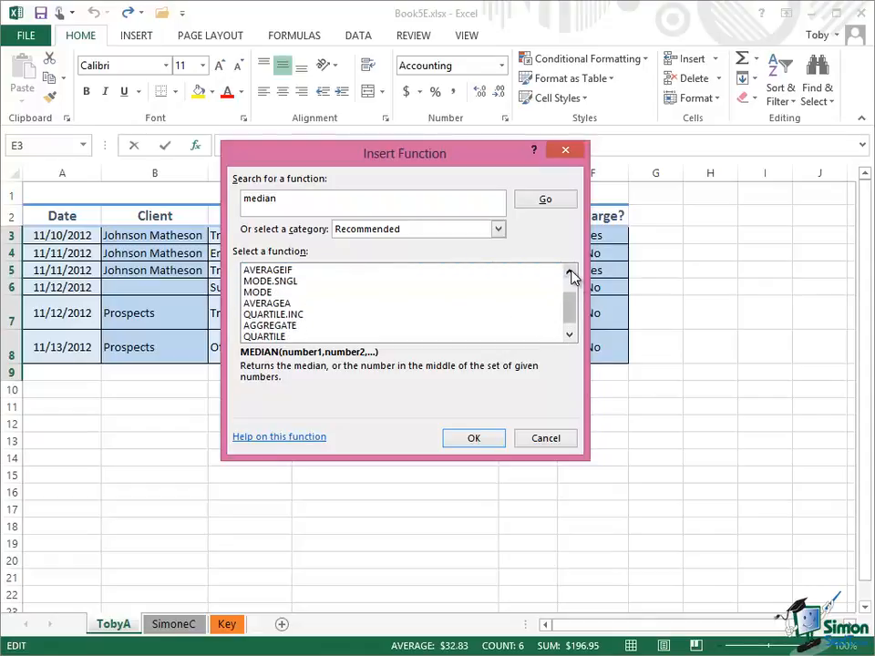
click(570, 273)
click(570, 273)
click(570, 272)
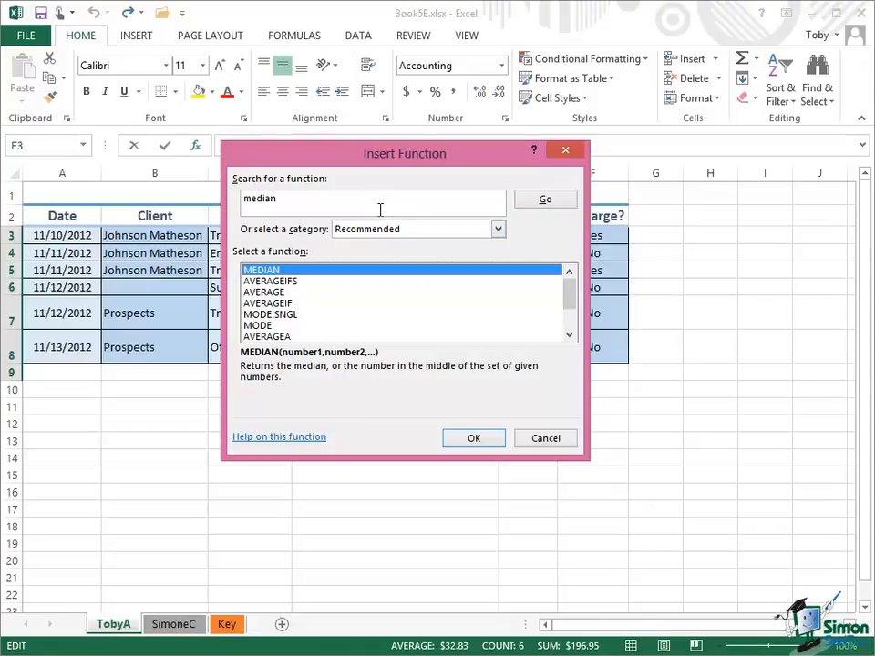
click(536, 436)
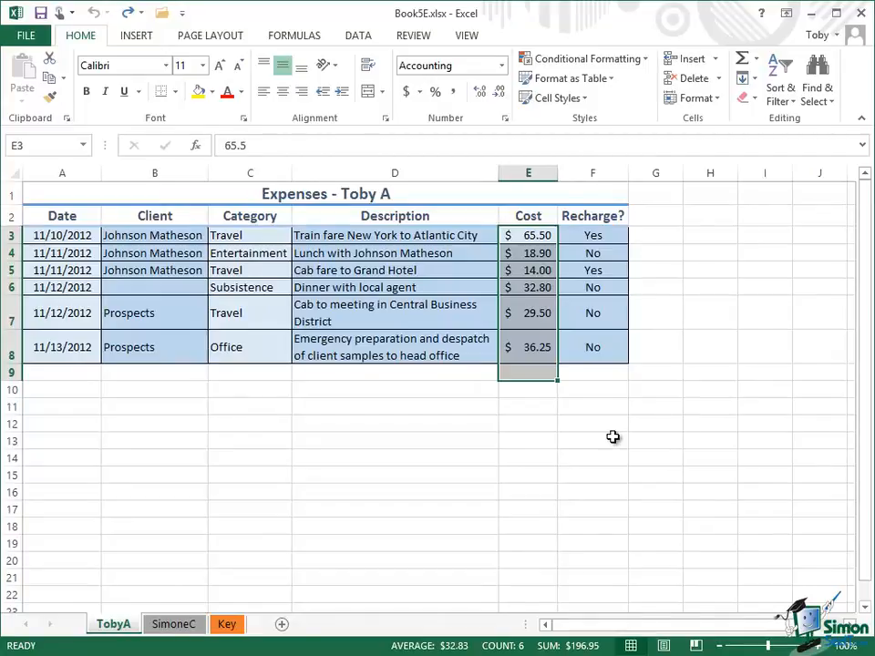
Enter the formula =E3+E8 in cell C12
click(243, 425)
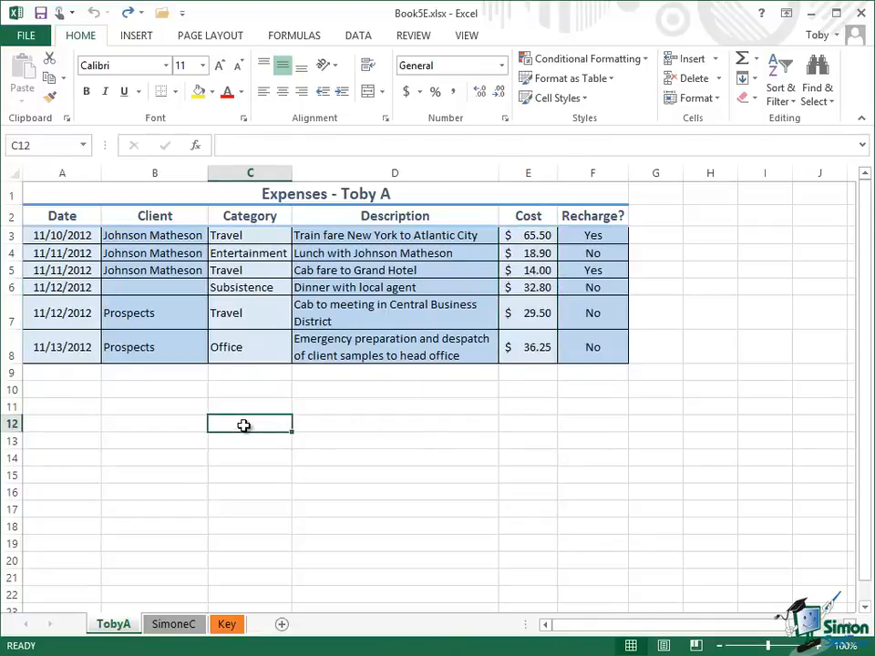
click(227, 146)
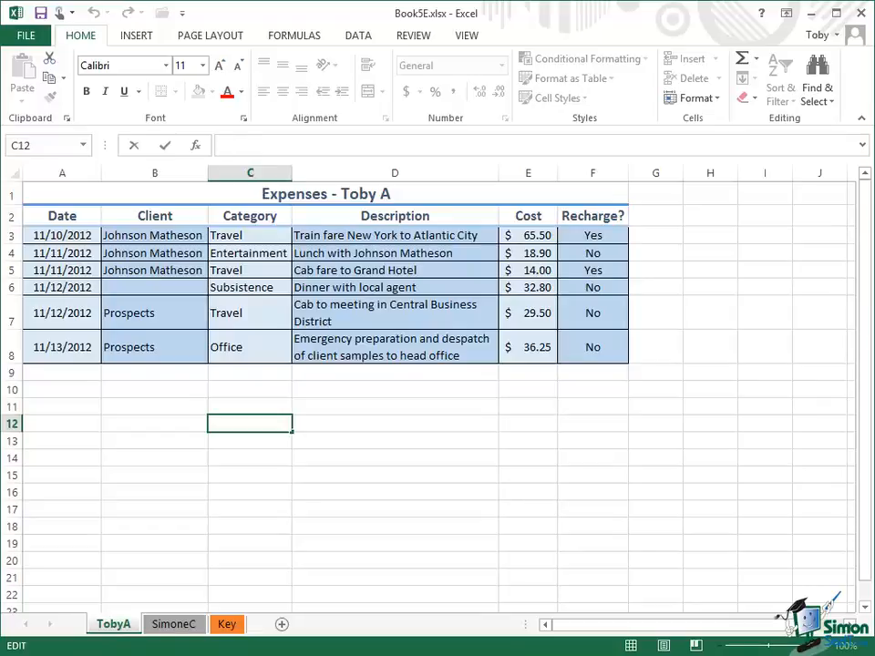
text(=)
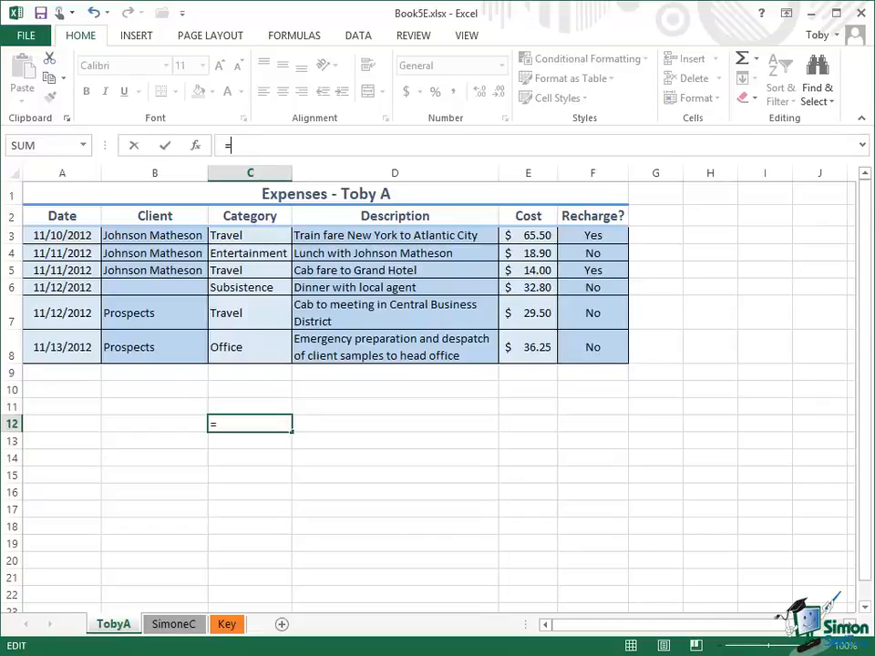
text(E3)
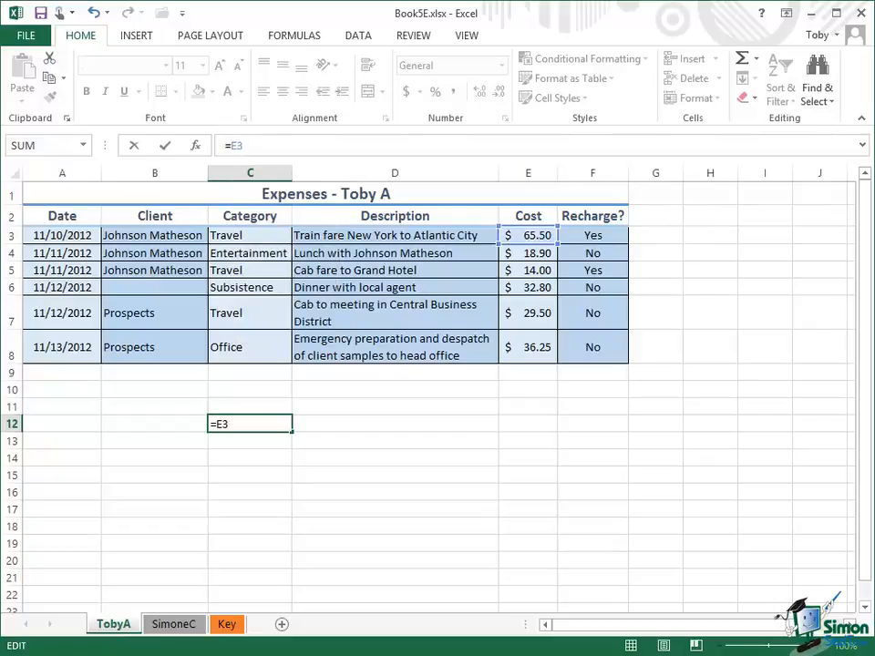
text(+E8)
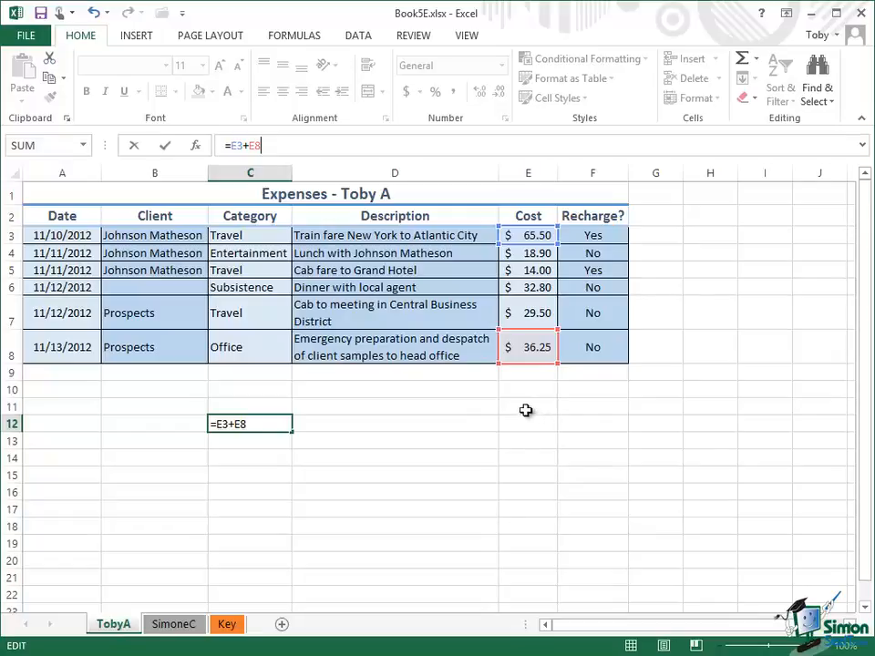
click(166, 148)
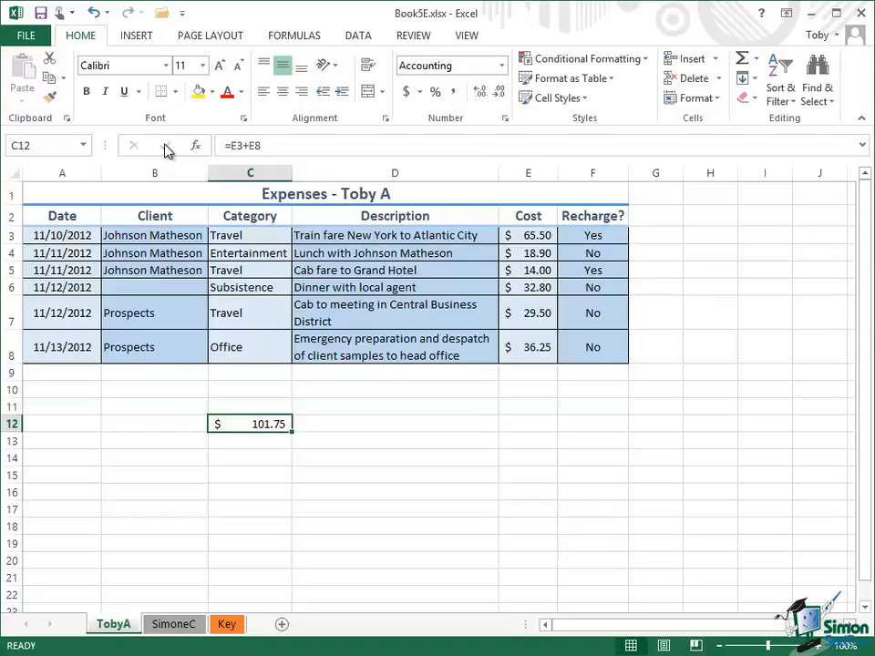
Change the formula in C12 to the subtraction =E3-E8
click(250, 146)
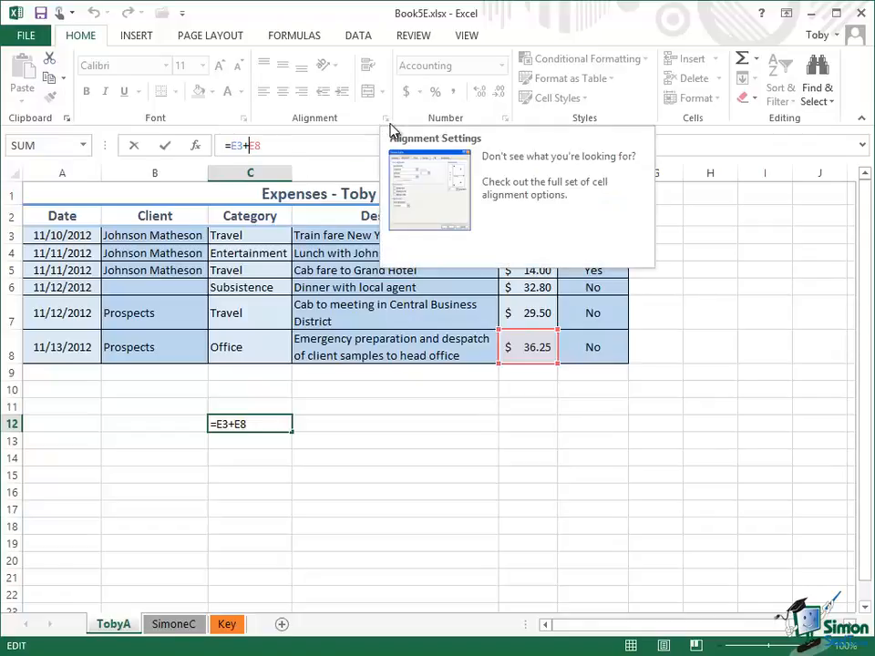
key(BackSpace)
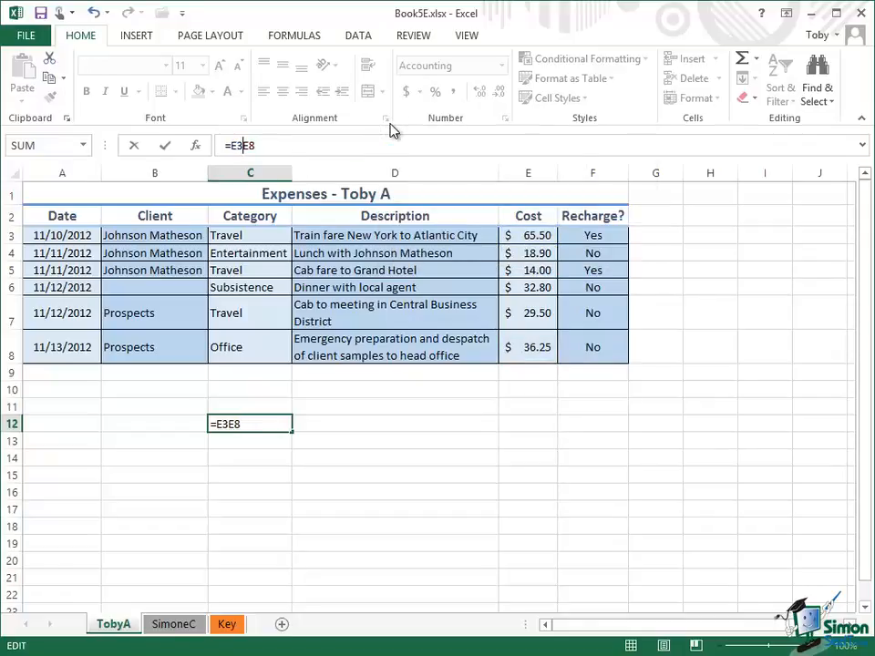
text(-)
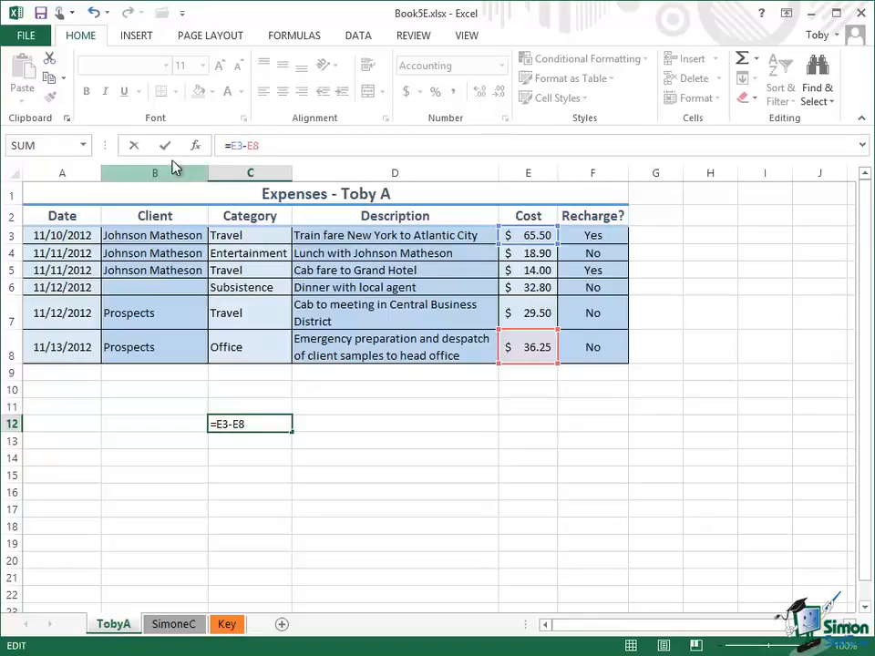
click(167, 146)
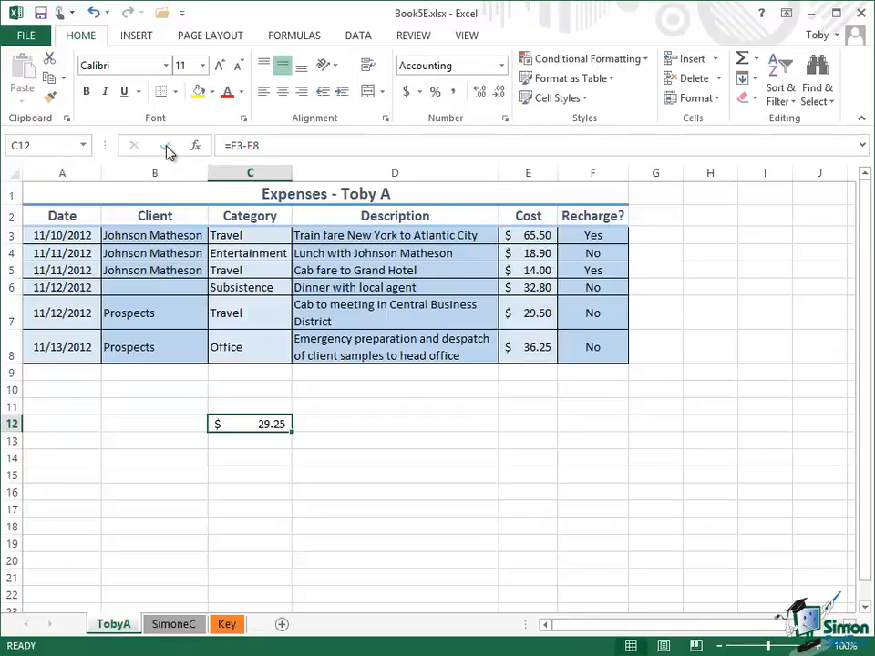
Extend the subtraction formula in C12 to =E3-E8+E6
click(272, 145)
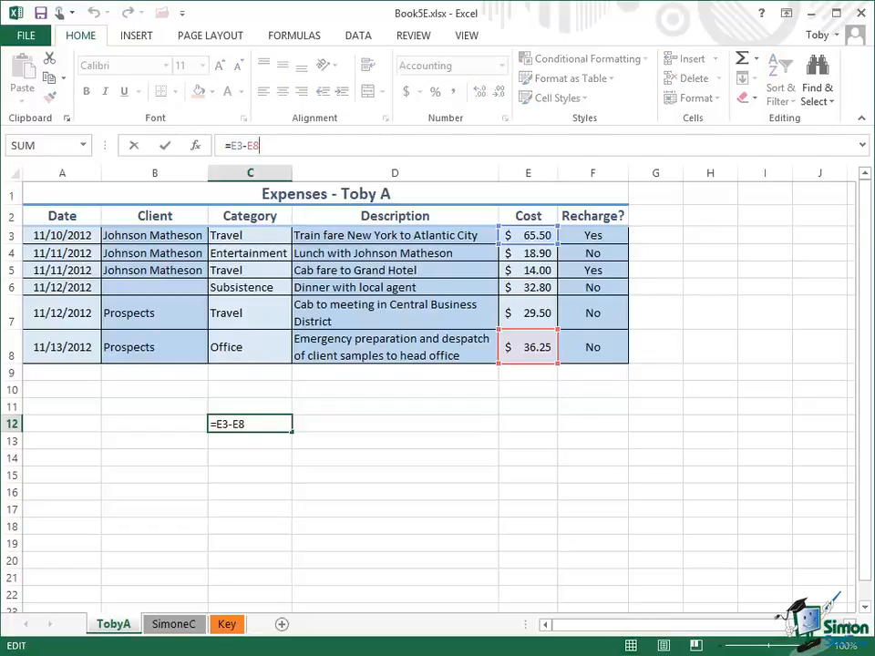
text(+E6)
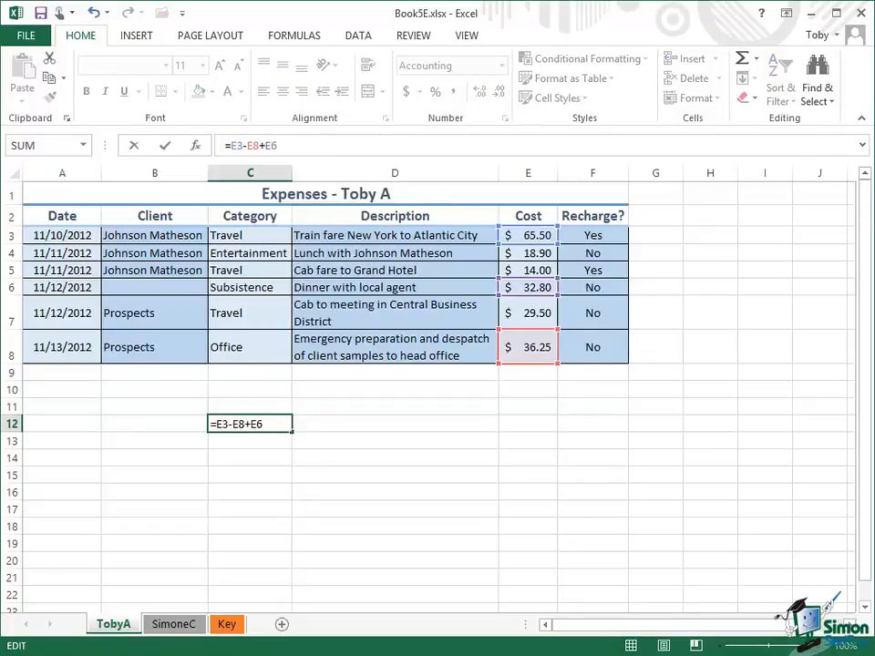
click(167, 145)
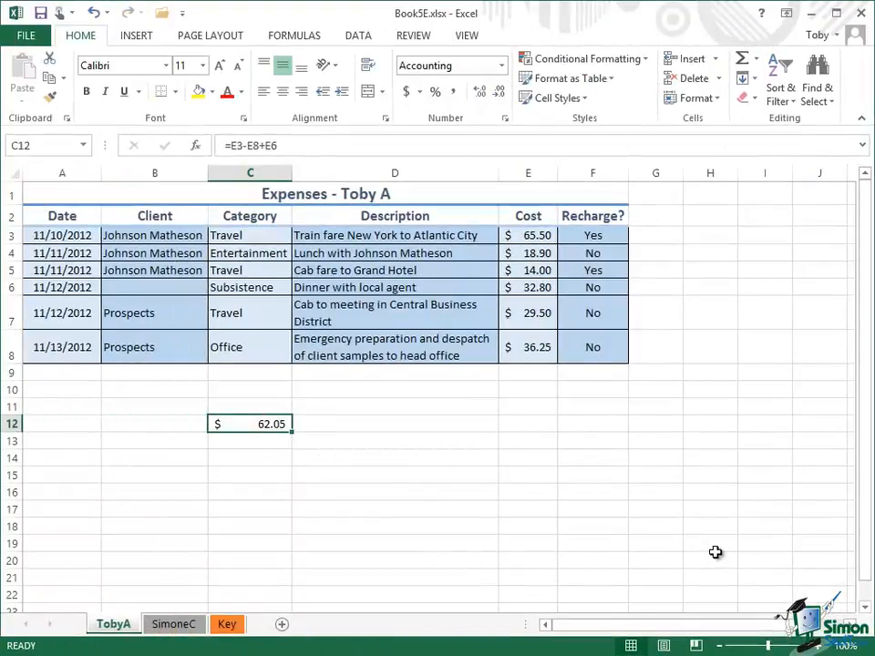
Enter the multiplication formula =2*E3 in cell F12
click(588, 424)
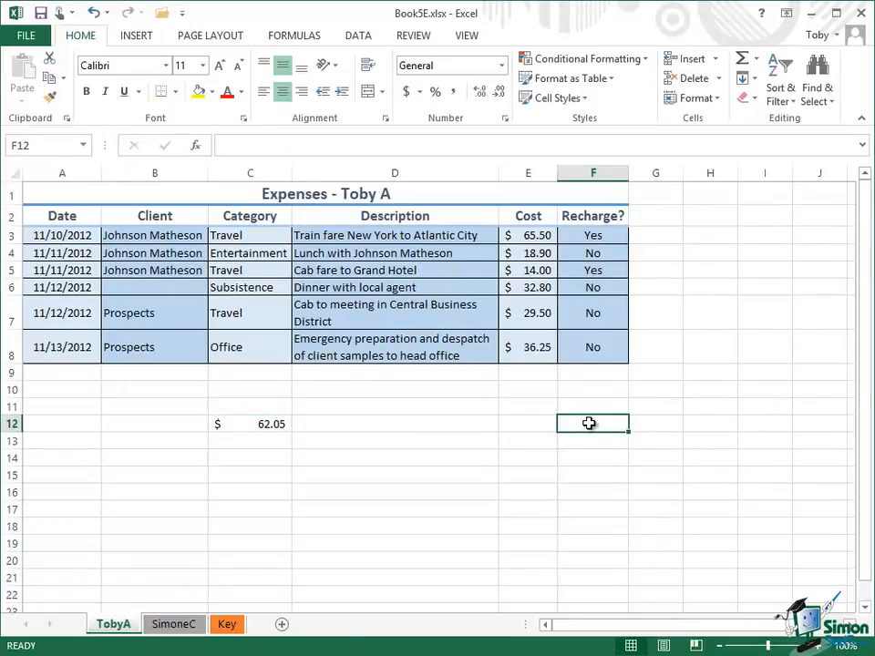
click(236, 152)
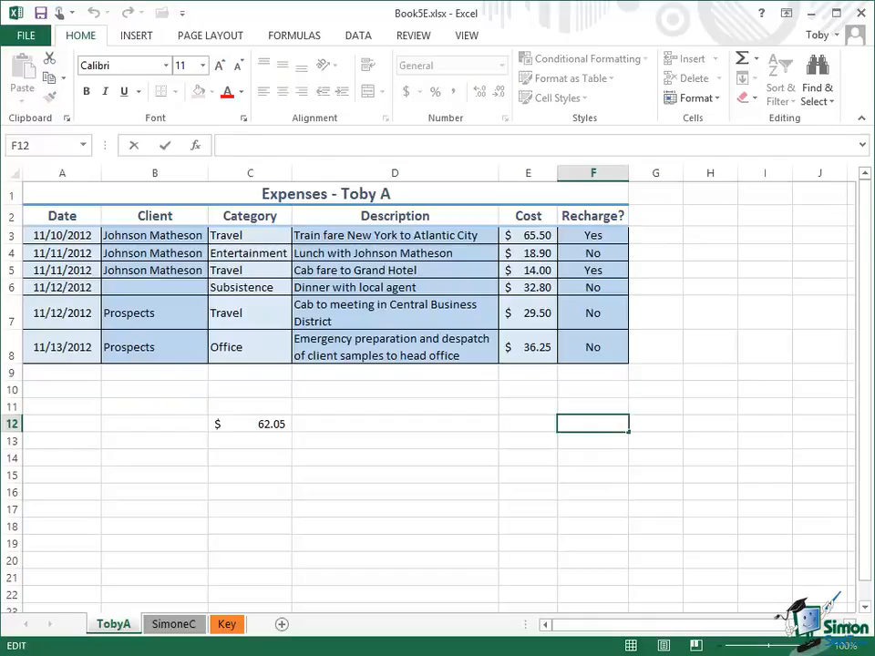
text(=)
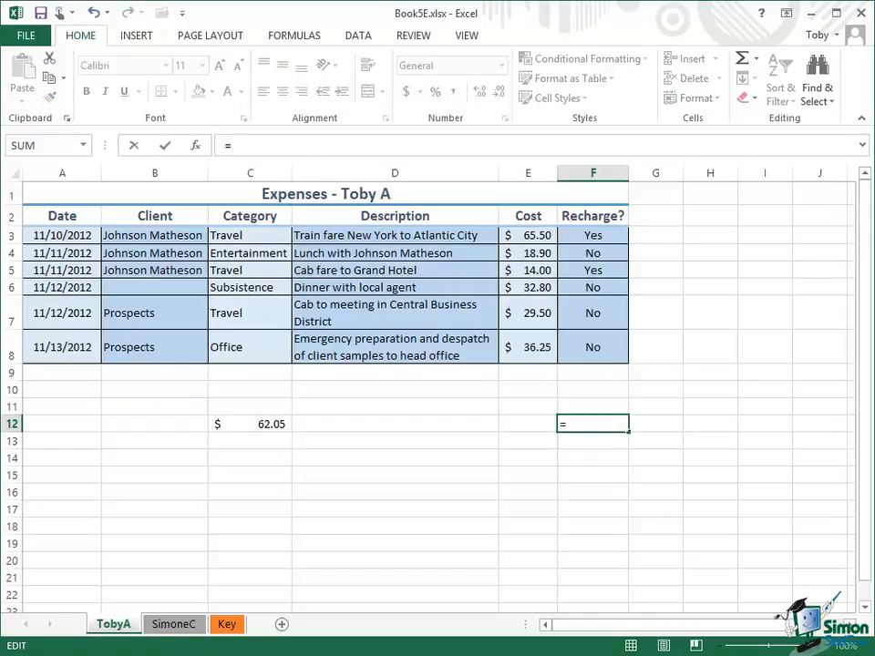
text(2*E)
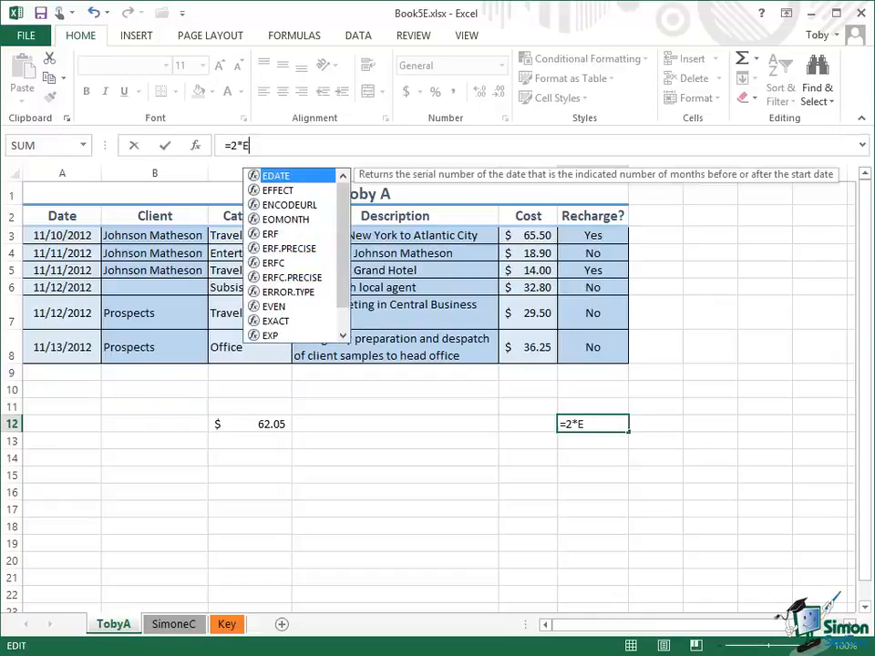
text(3)
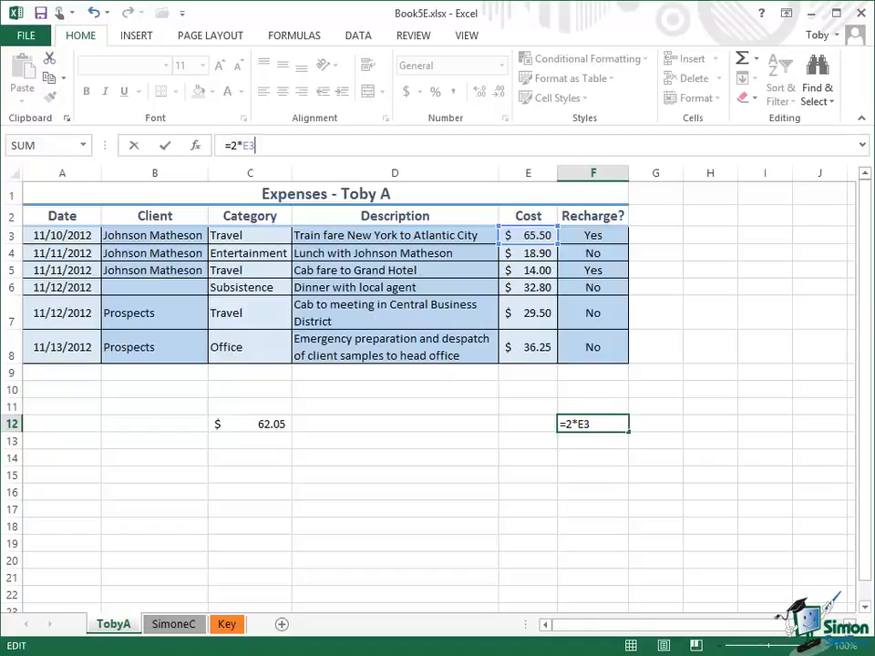
click(166, 149)
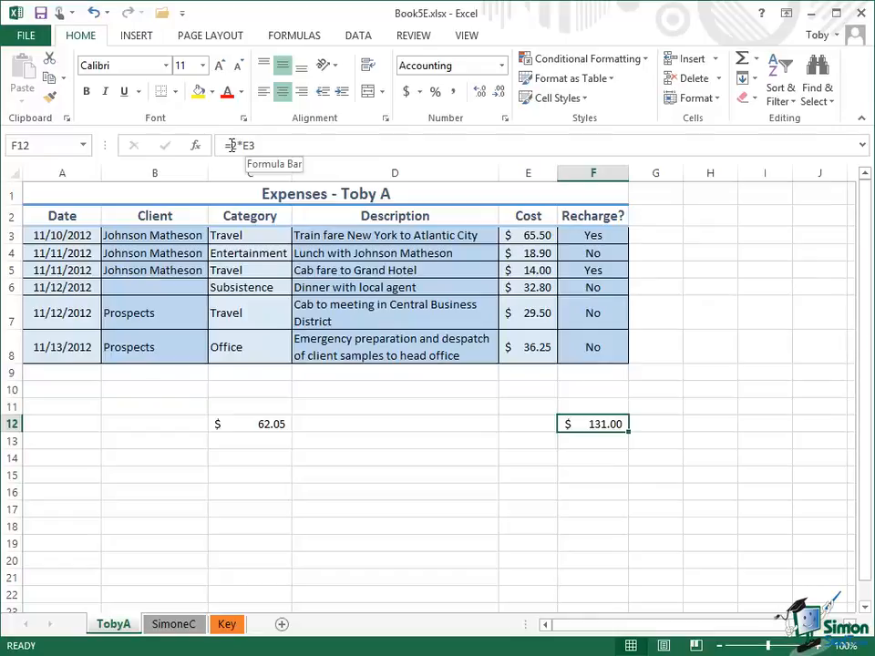
Enter the formula =2*E3 in cell G3, beside the first expense row
click(655, 236)
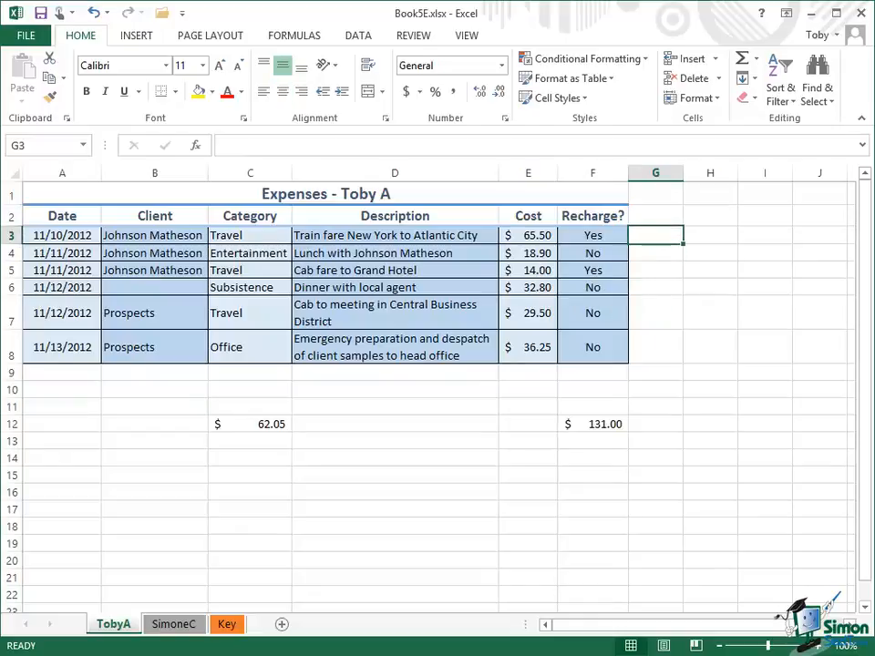
text(=2)
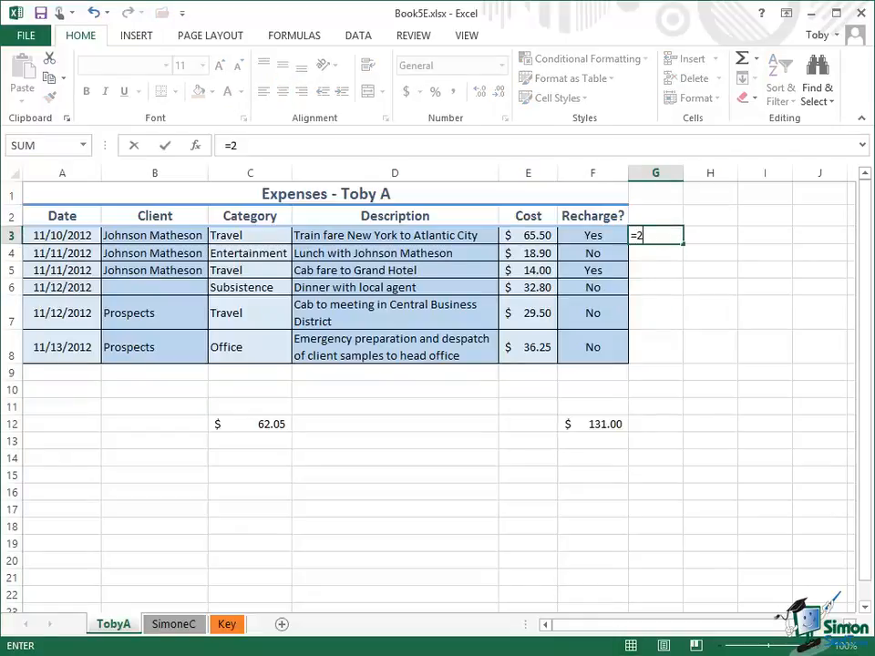
text(*E3)
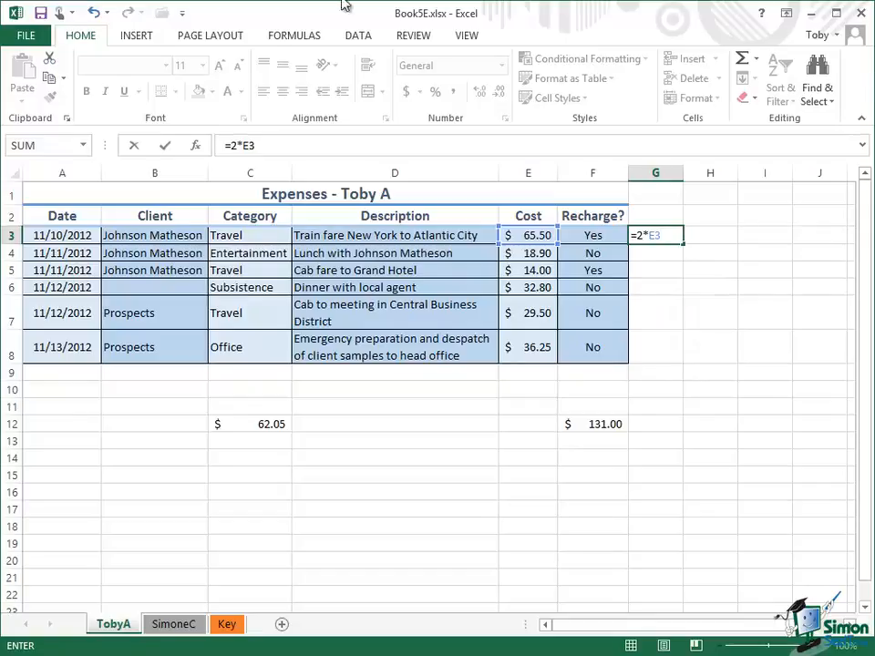
click(165, 146)
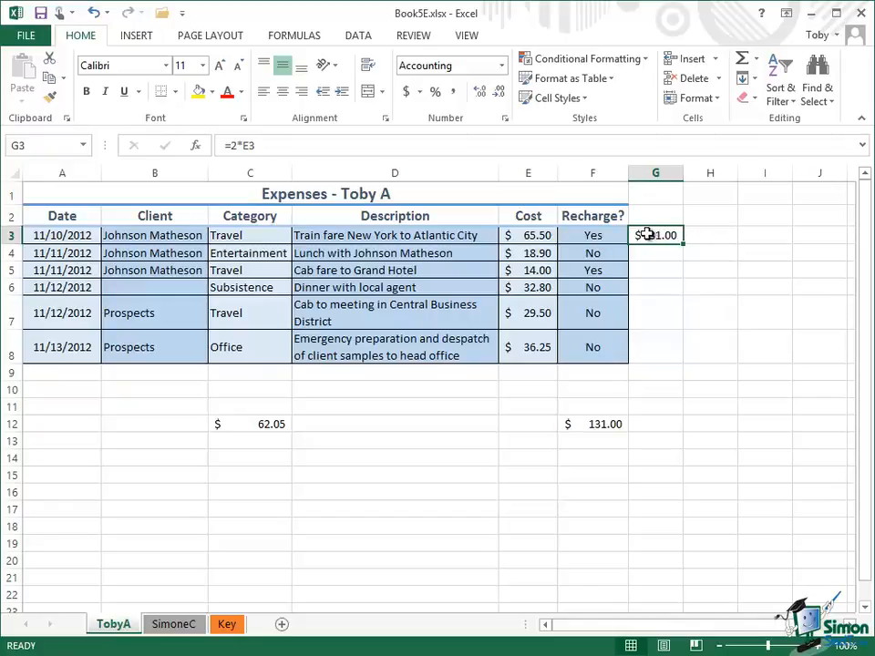
Fill the formula in G3 down through G8 and check the cell references in G3, G4 and G5
drag(646, 235, 652, 350)
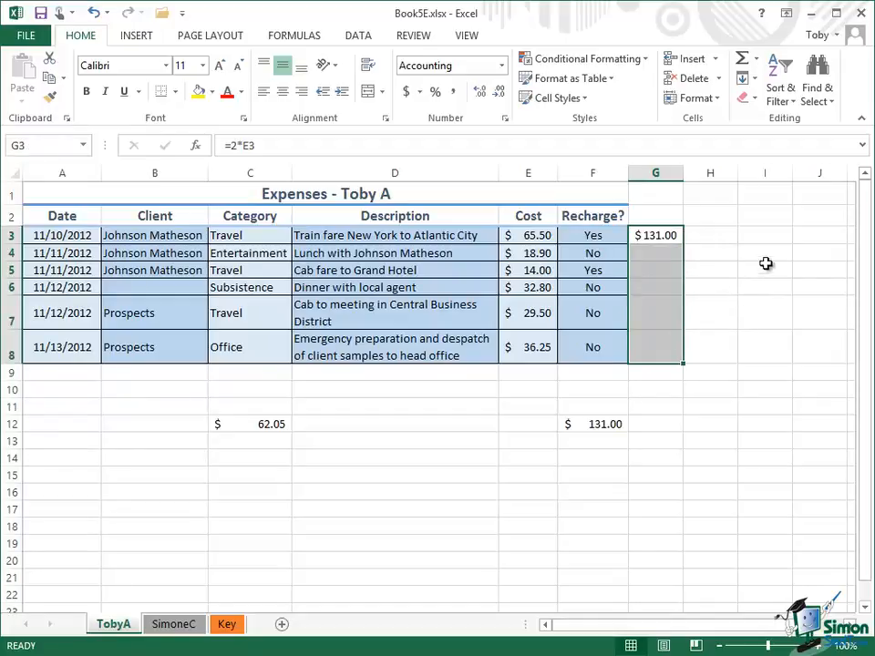
click(755, 82)
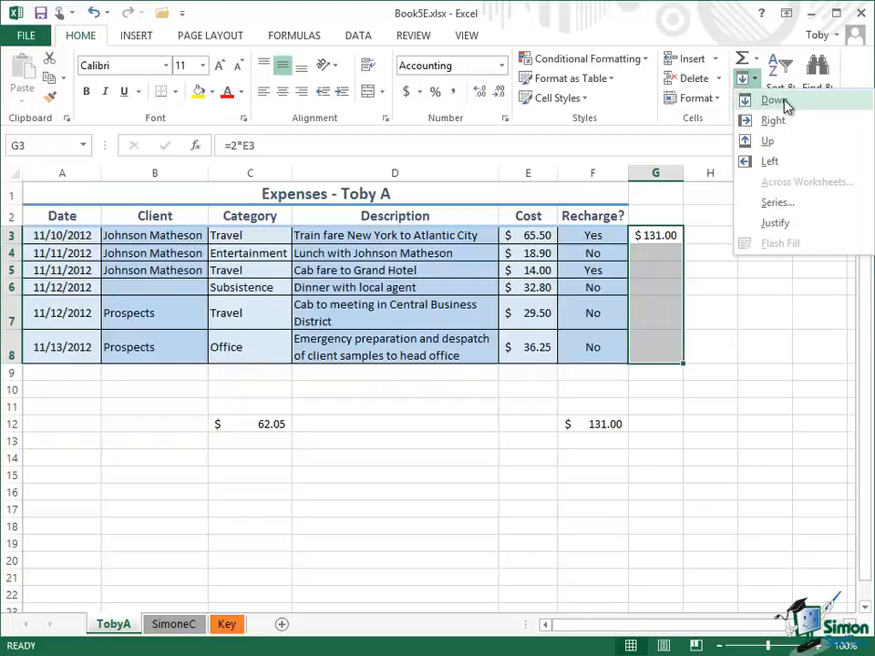
click(775, 100)
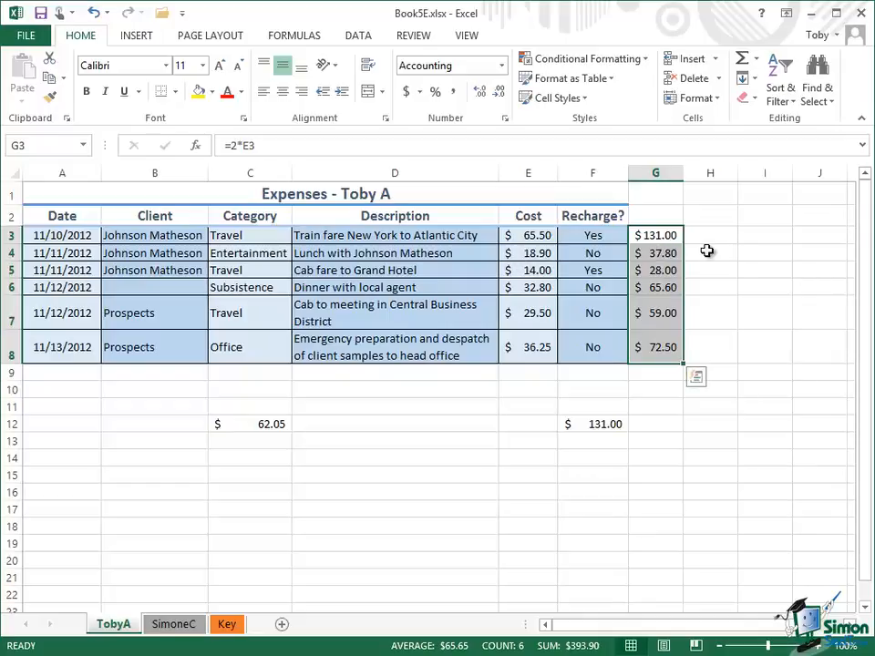
click(659, 253)
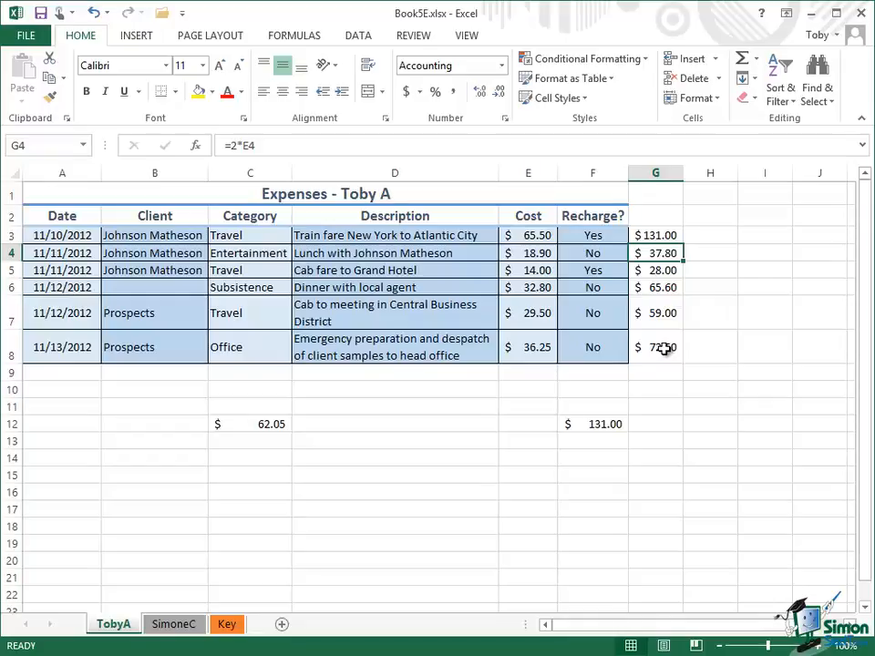
click(662, 236)
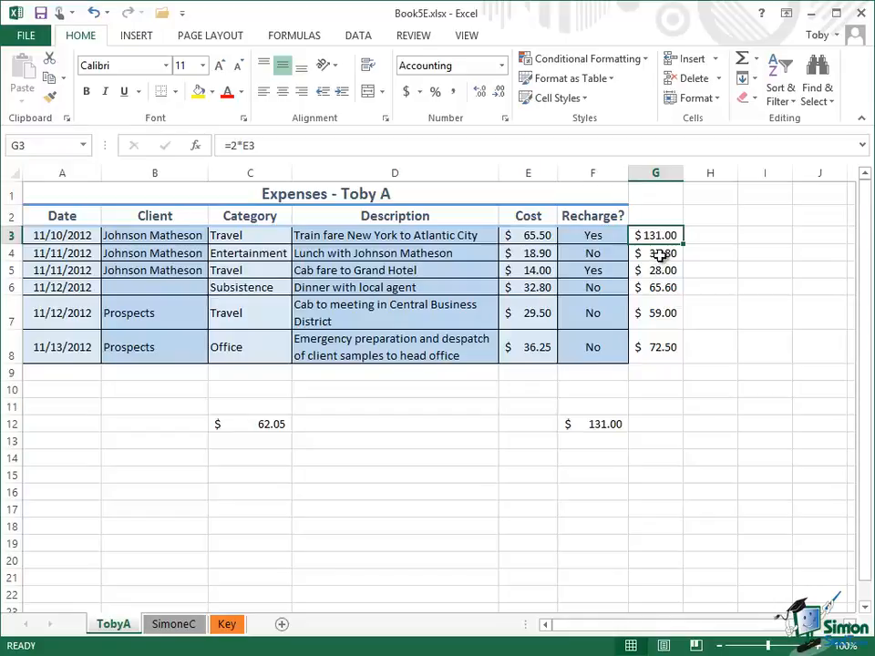
click(660, 256)
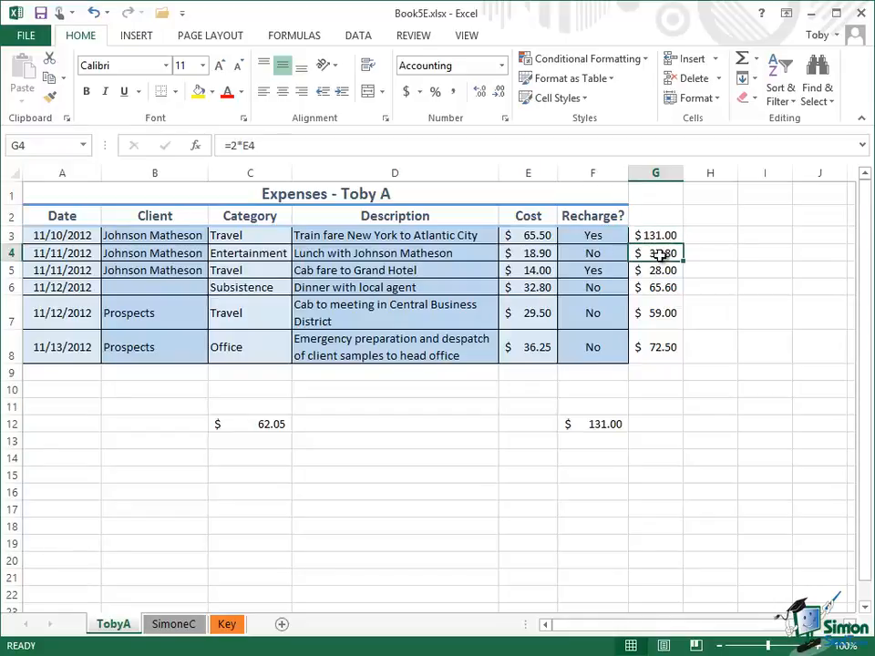
click(659, 271)
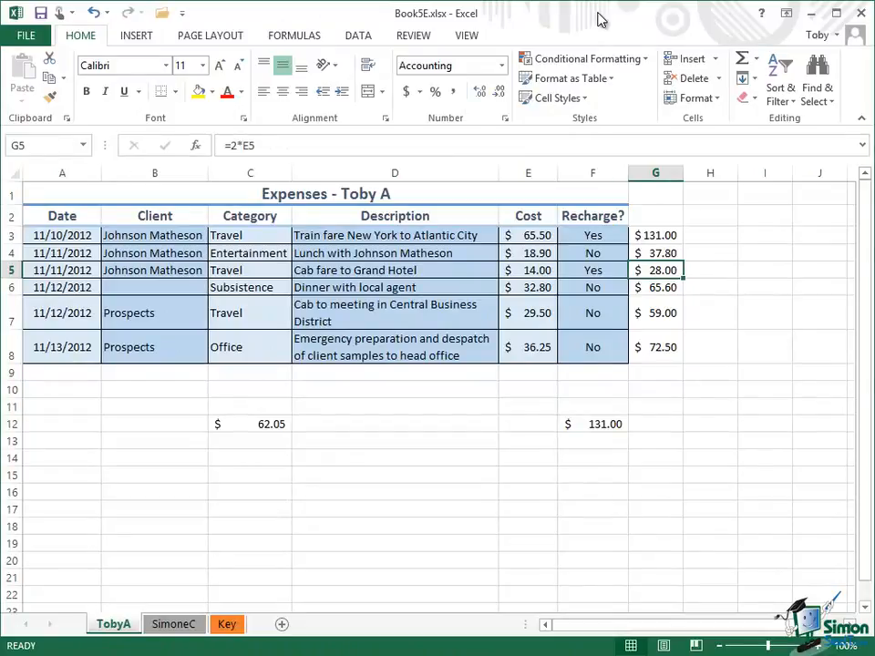
Enter the formula =2*D3 in cell H3, multiplying the text description of the first expense
click(725, 241)
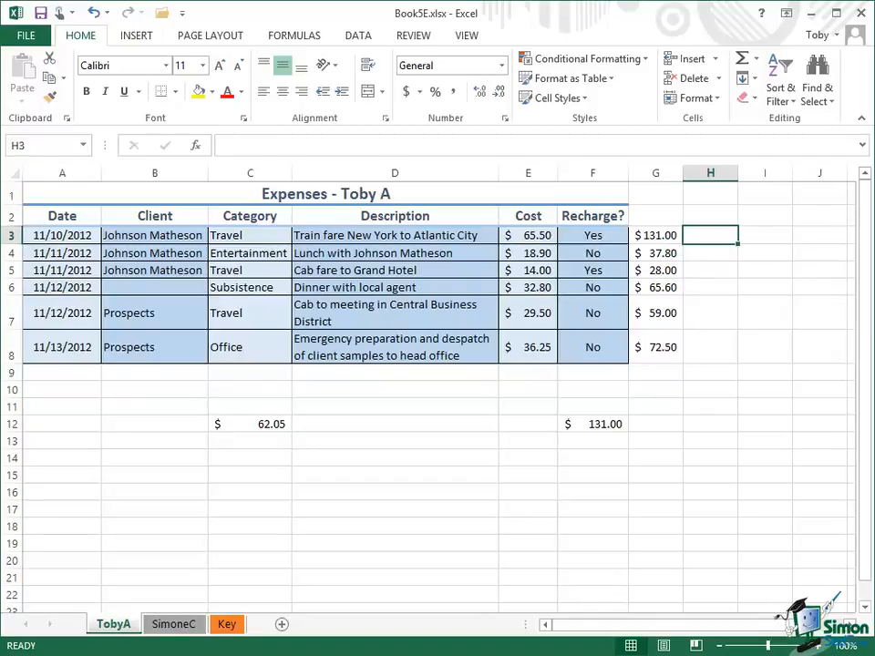
text(=)
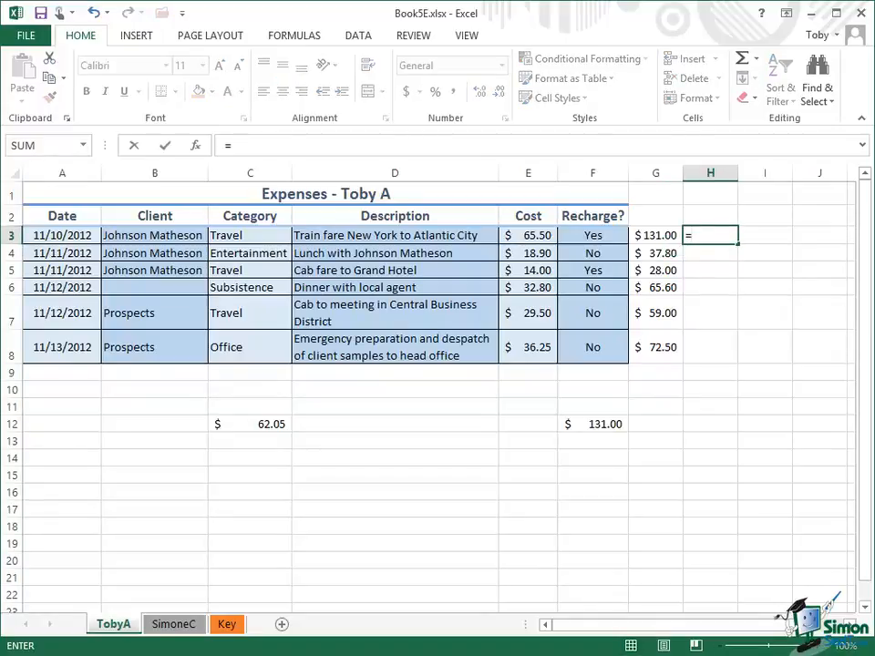
text(2*D3)
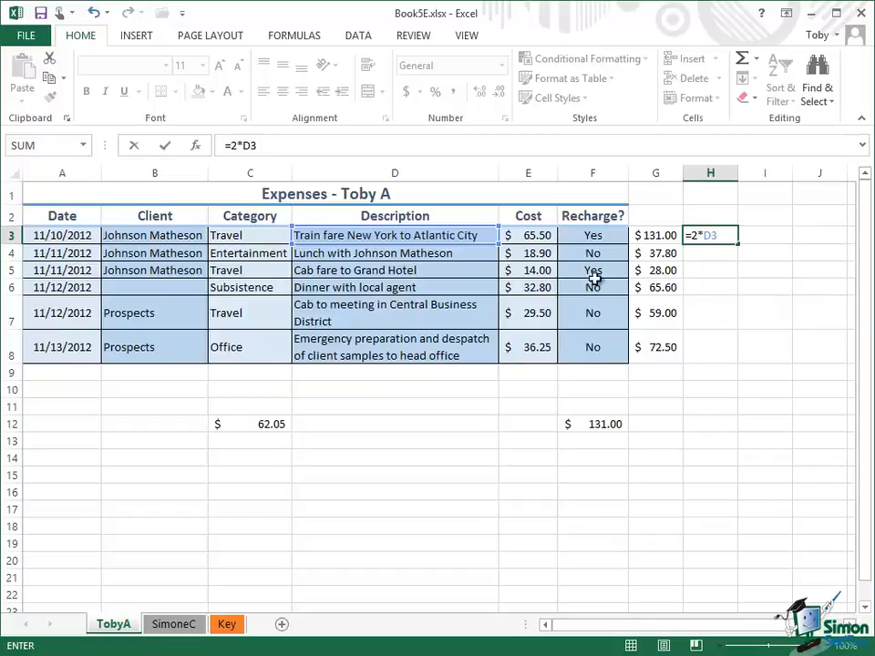
click(167, 146)
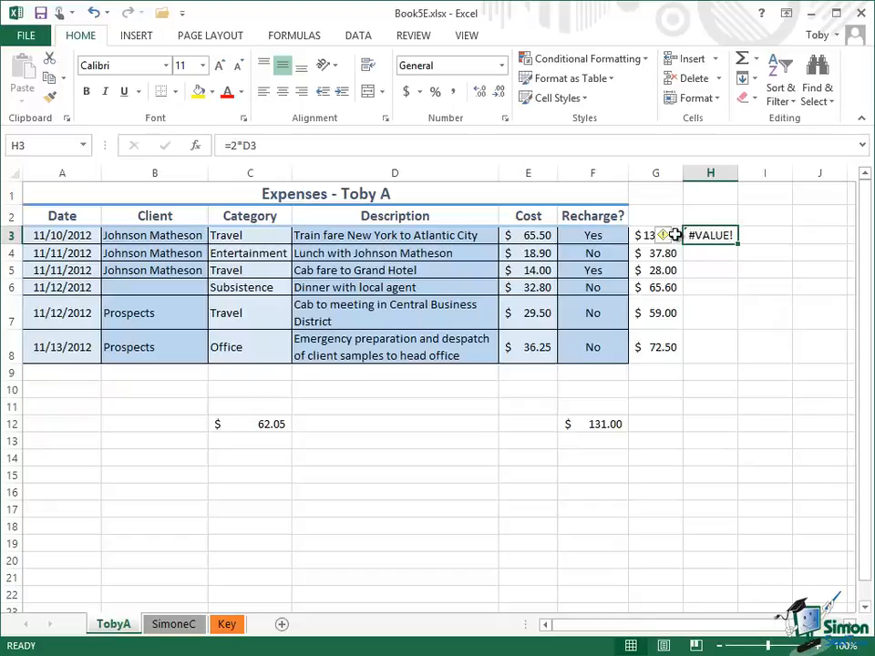
Look at the error-checking options for H3, close them without choosing one, and select G6
mouse_move(667, 240)
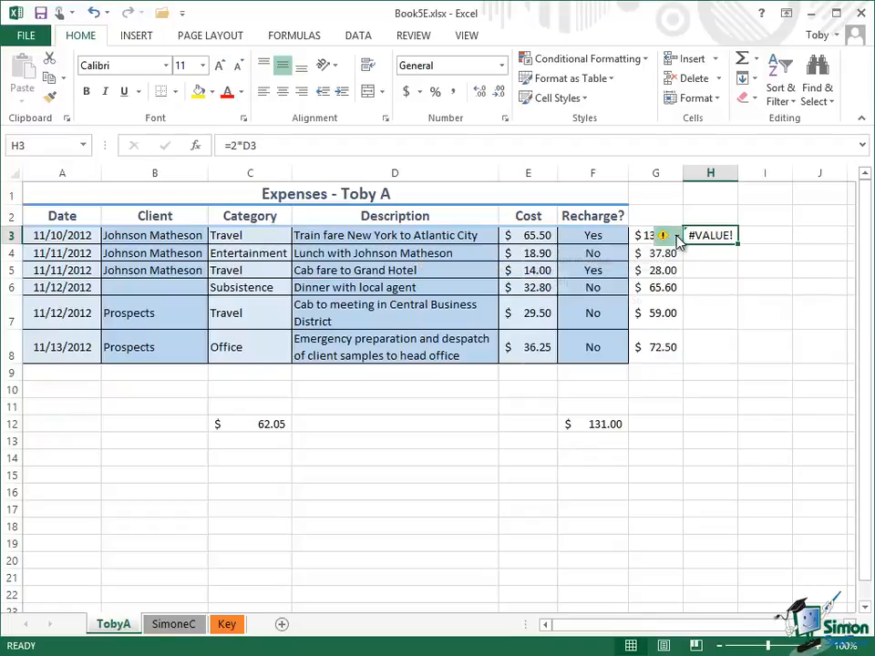
click(676, 239)
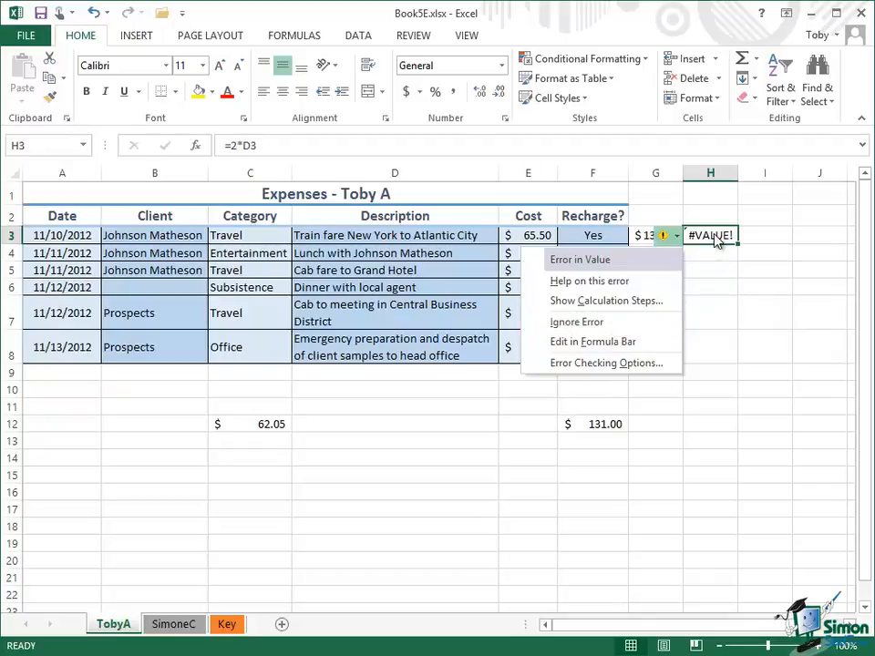
click(714, 234)
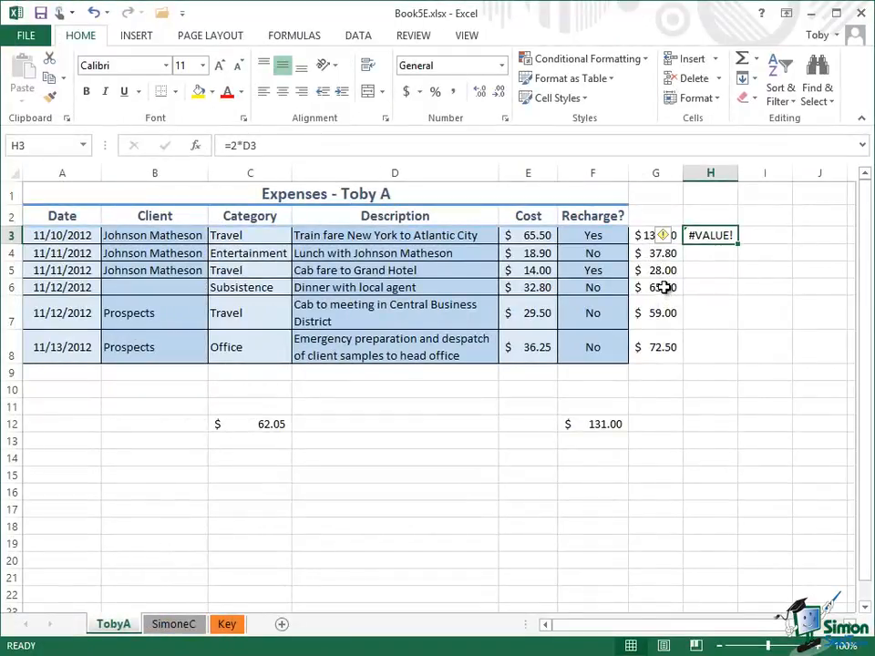
click(663, 287)
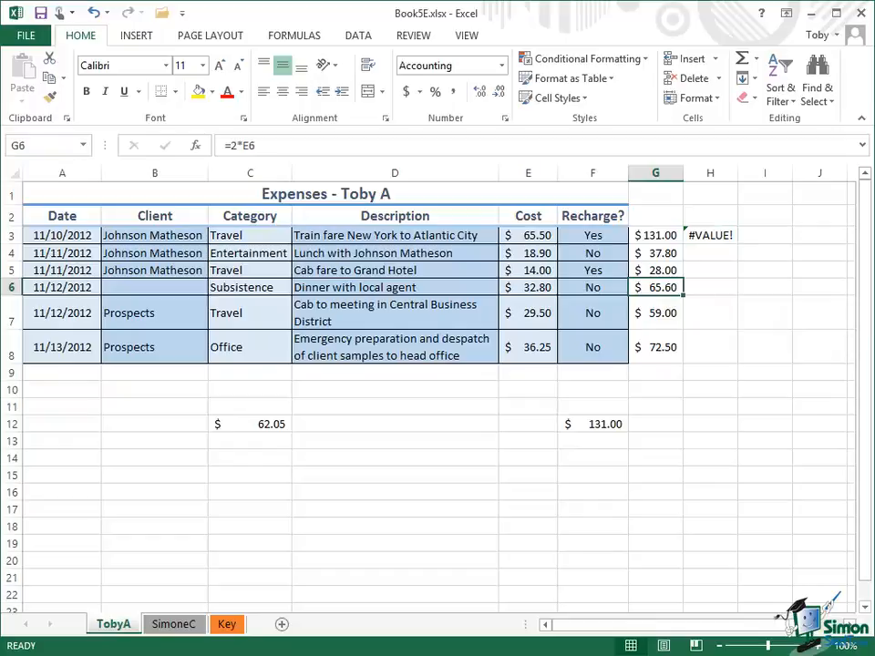